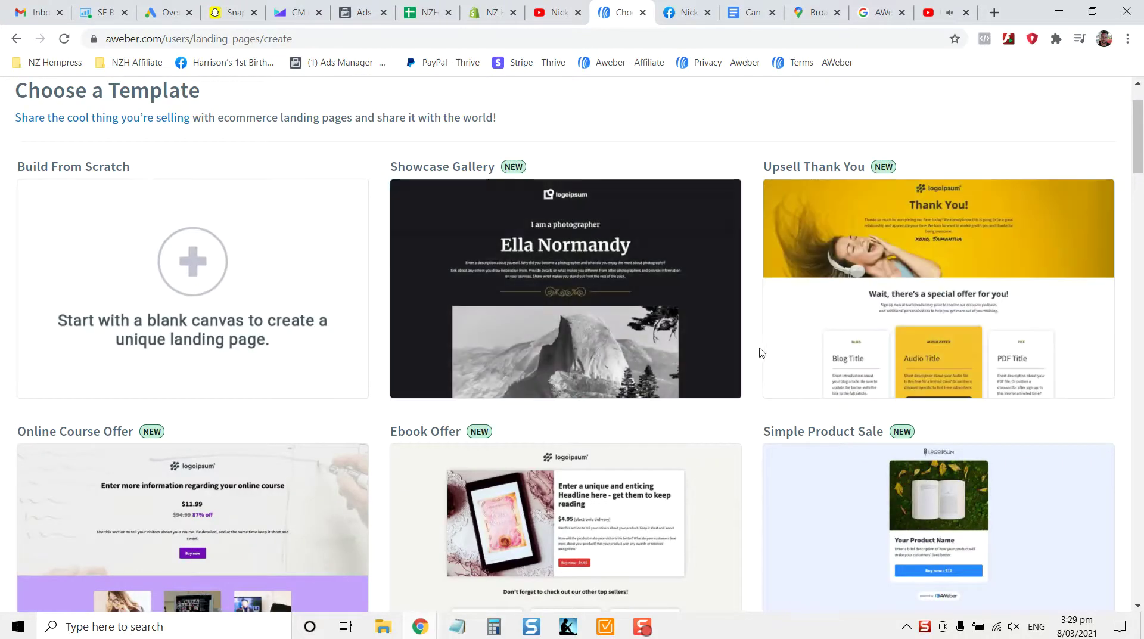
Look through the landing page templates and choose the Simple Sign Up template.
scroll(755, 354, down, 4)
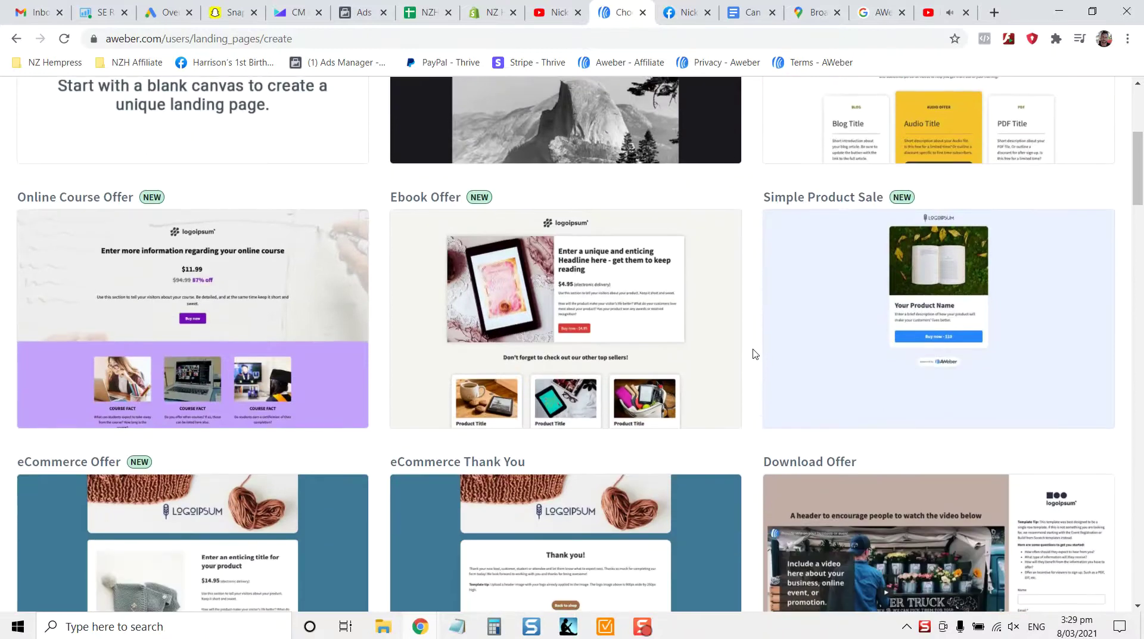
scroll(755, 354, up, 3)
scroll(755, 354, down, 13)
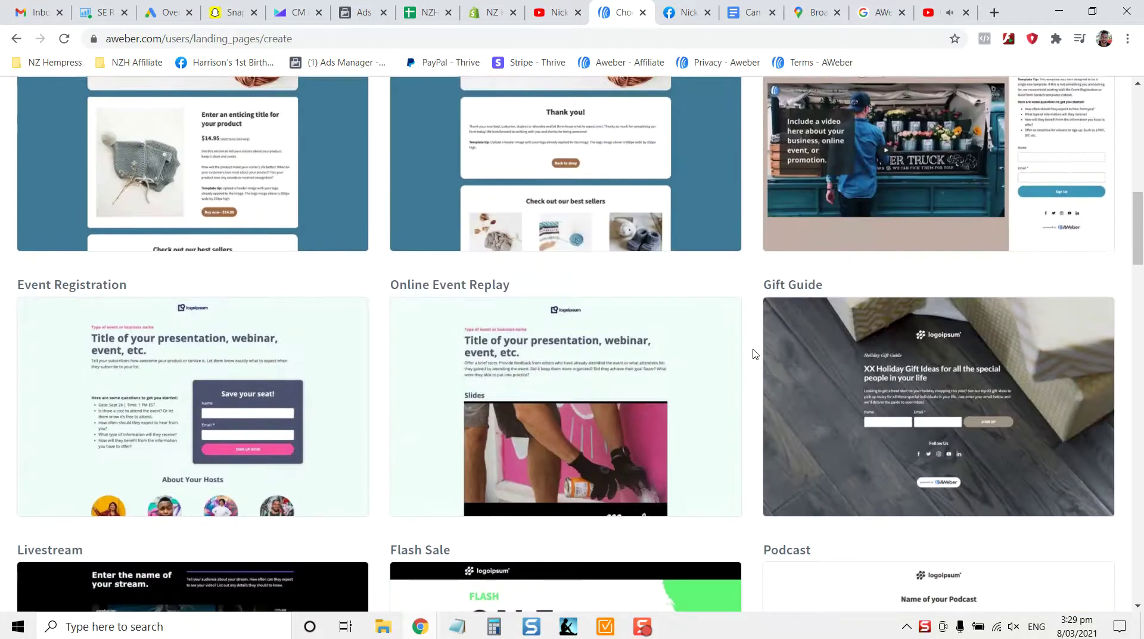
scroll(755, 354, down, 4)
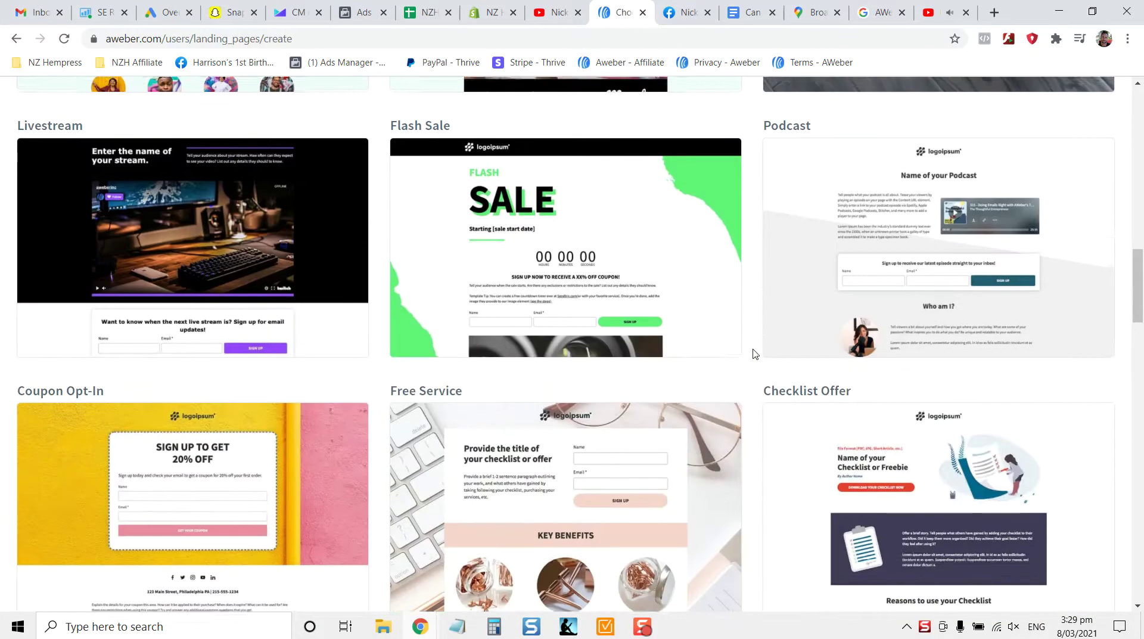
scroll(755, 354, down, 7)
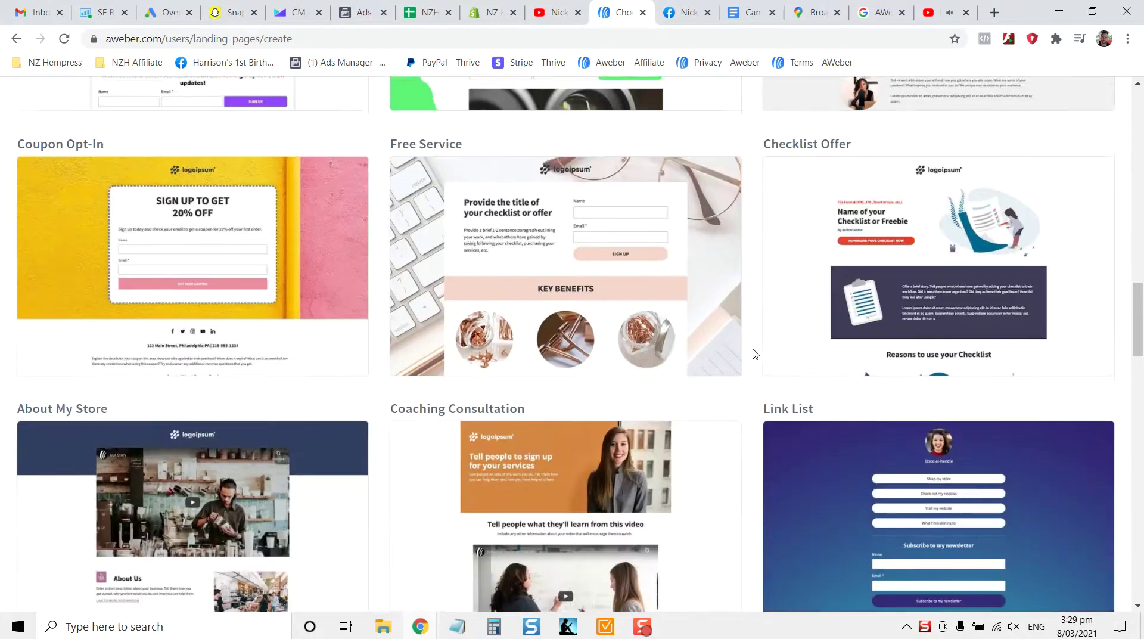
scroll(755, 354, down, 5)
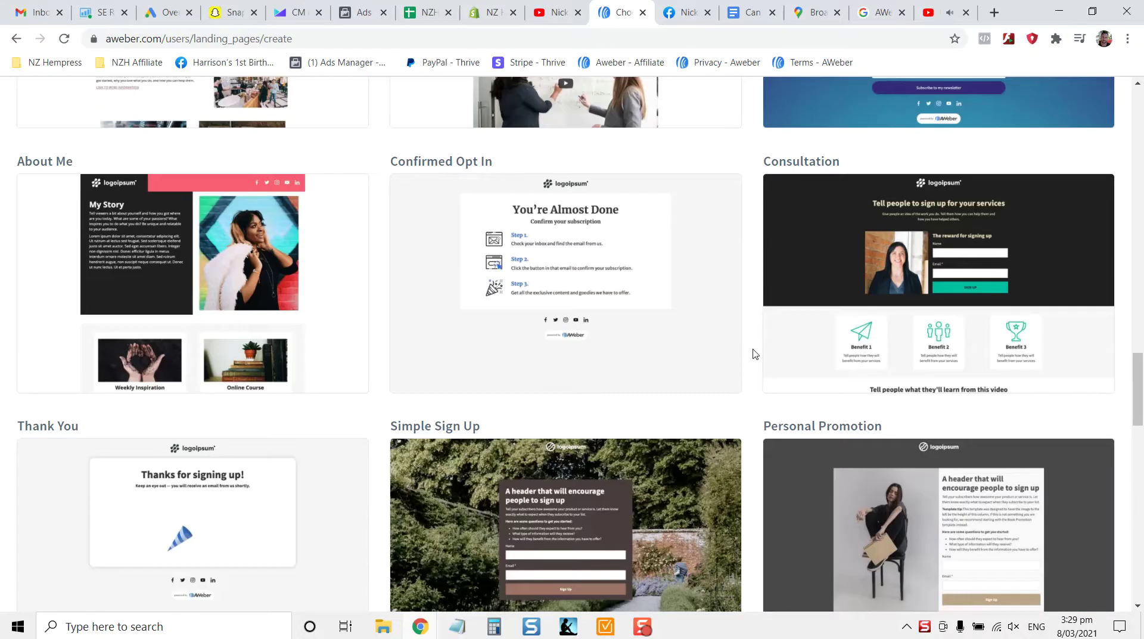
scroll(755, 354, down, 4)
mouse_move(575, 322)
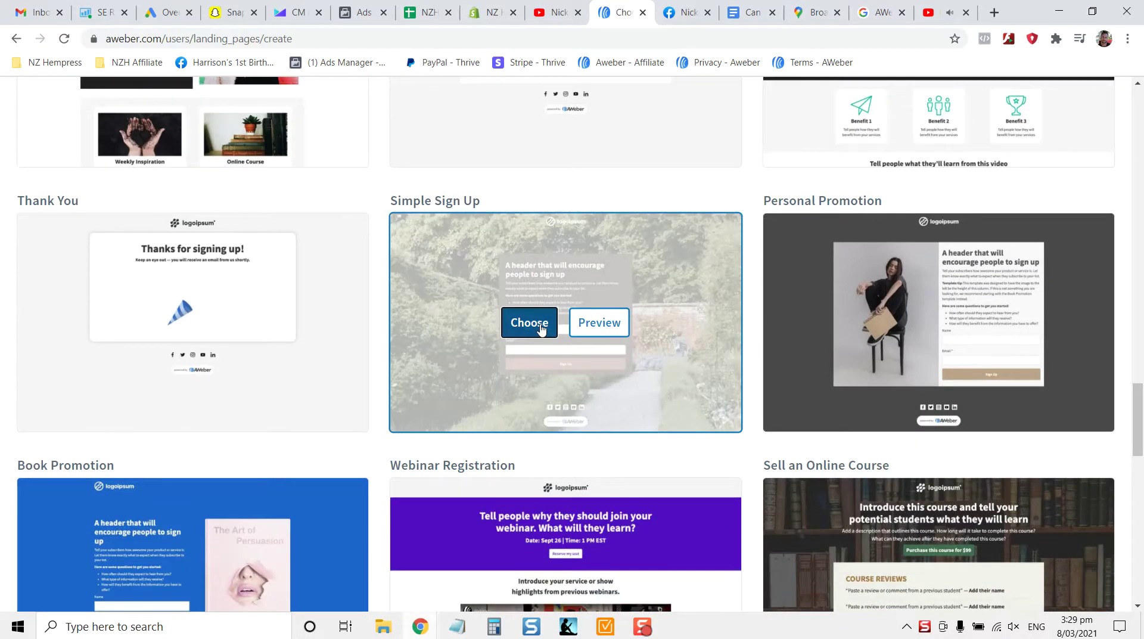
click(542, 329)
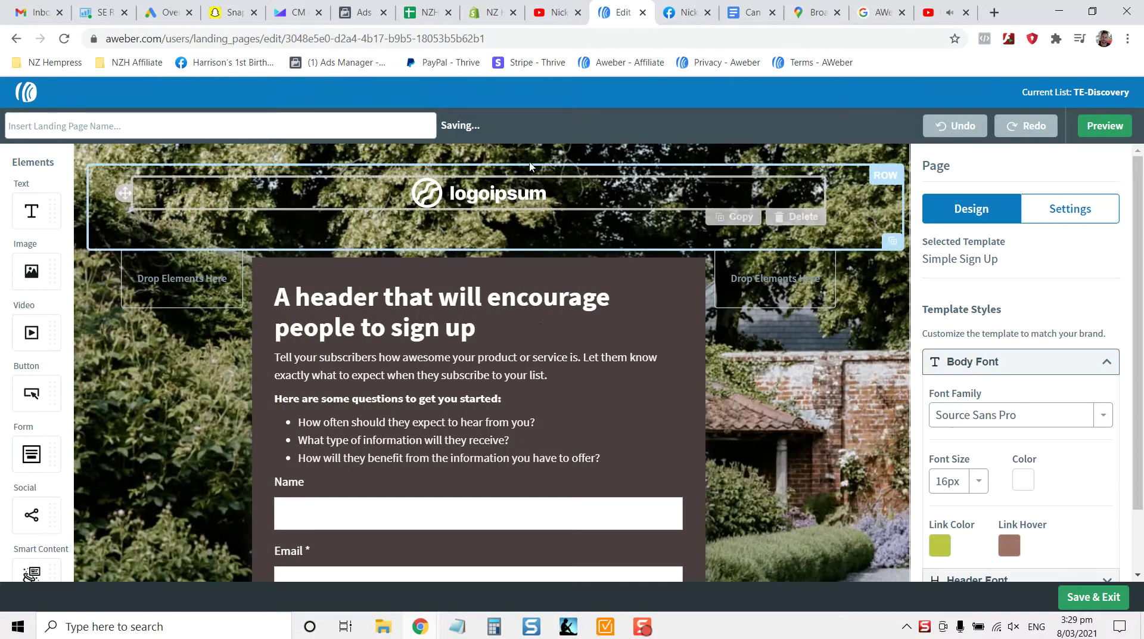
Replace the placeholder logo with the transparent Thrive Entrepreneur logo from the account's own image gallery.
click(512, 197)
click(1092, 226)
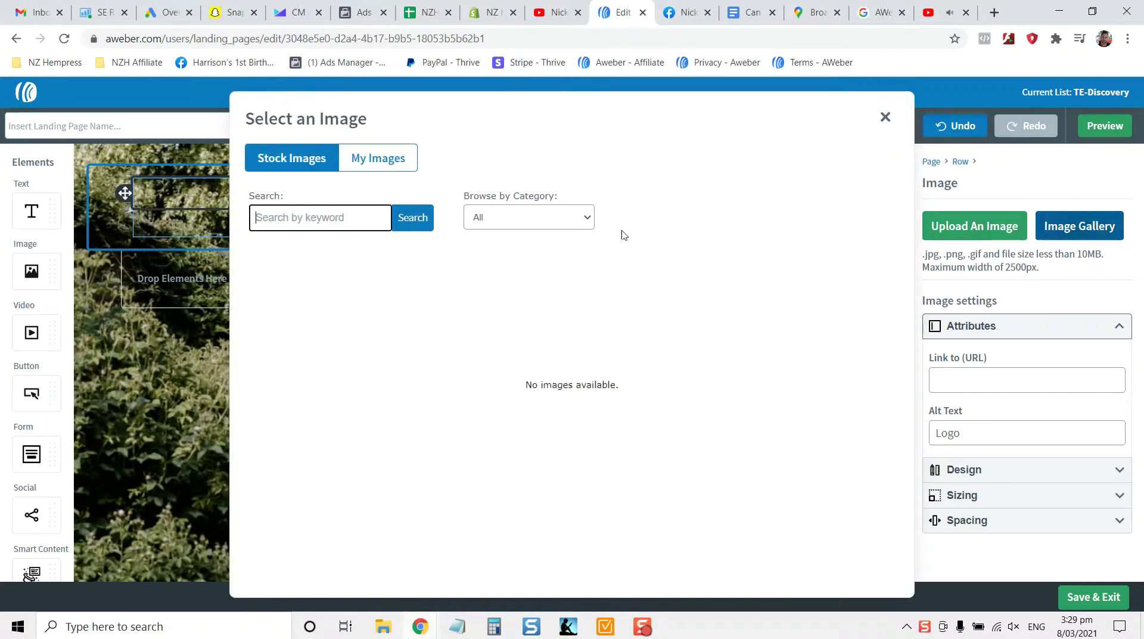
click(393, 159)
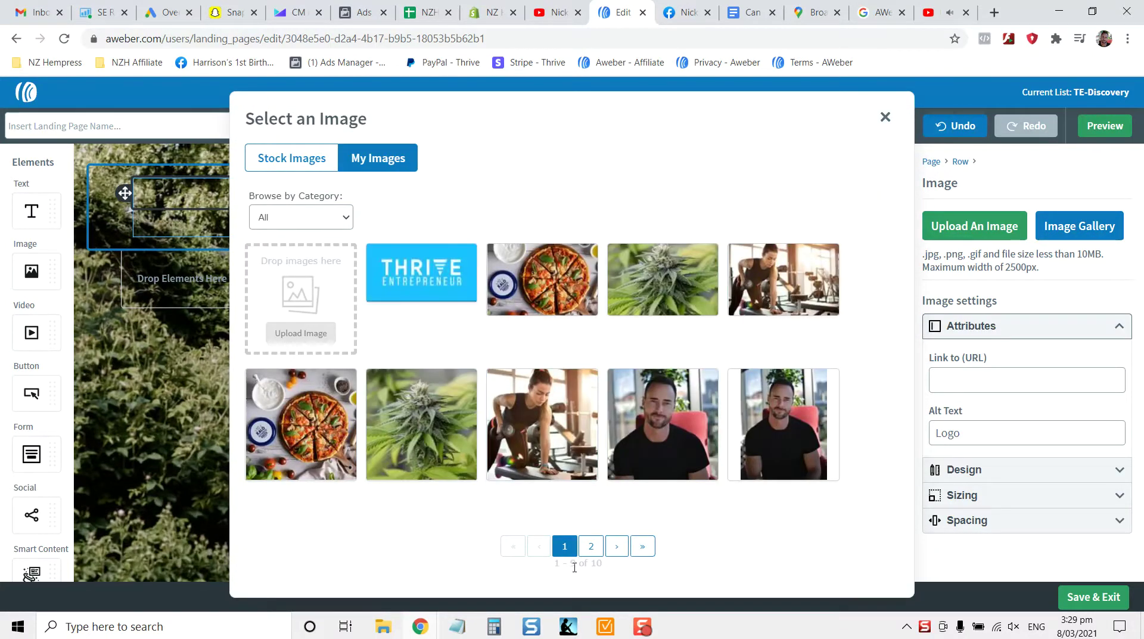
click(591, 545)
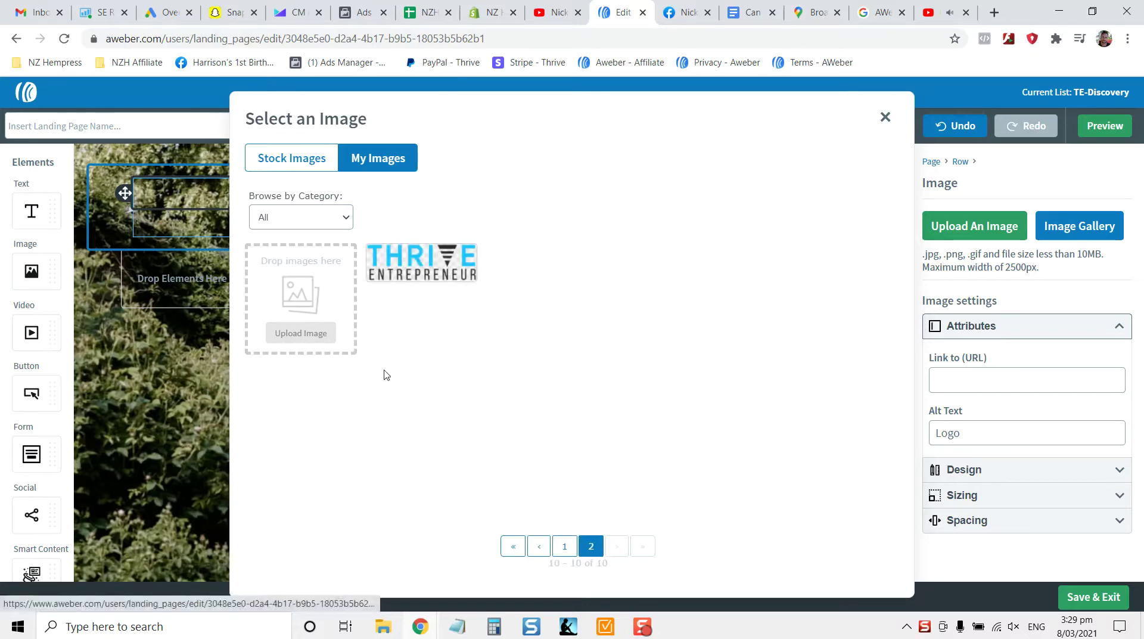
click(431, 272)
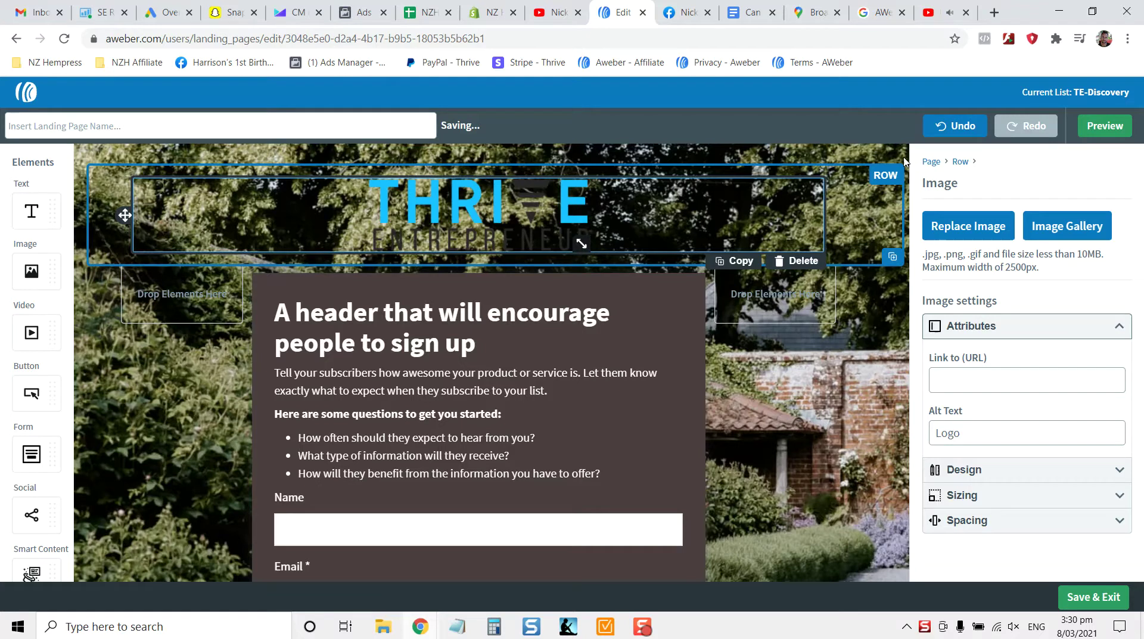
Remove the garden photo from the page background.
click(931, 161)
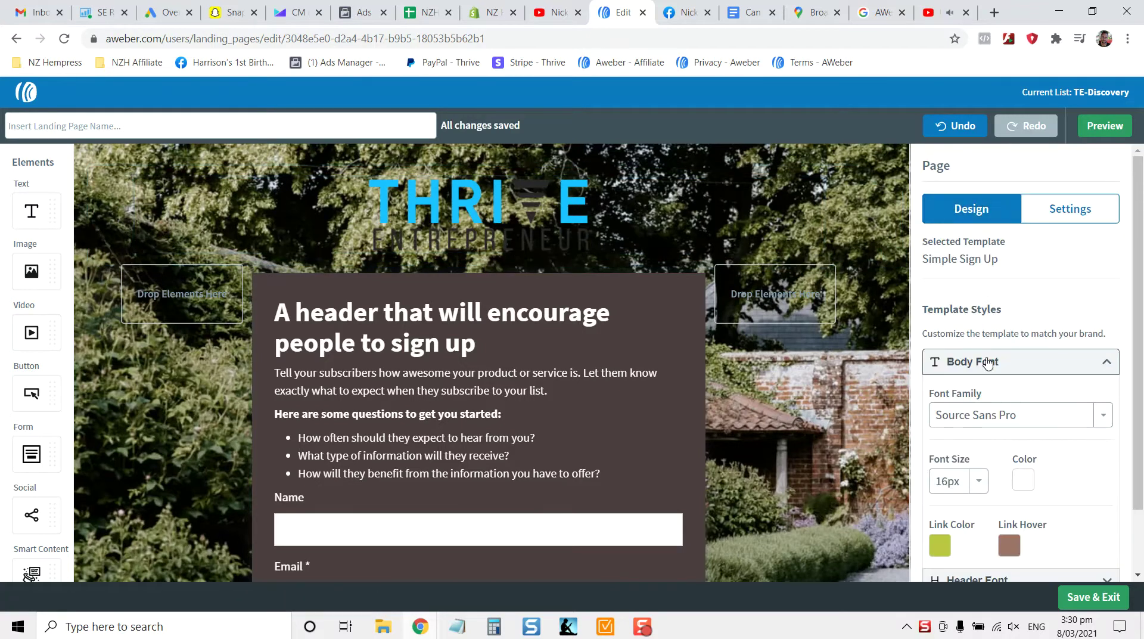
scroll(987, 364, down, 1)
click(969, 559)
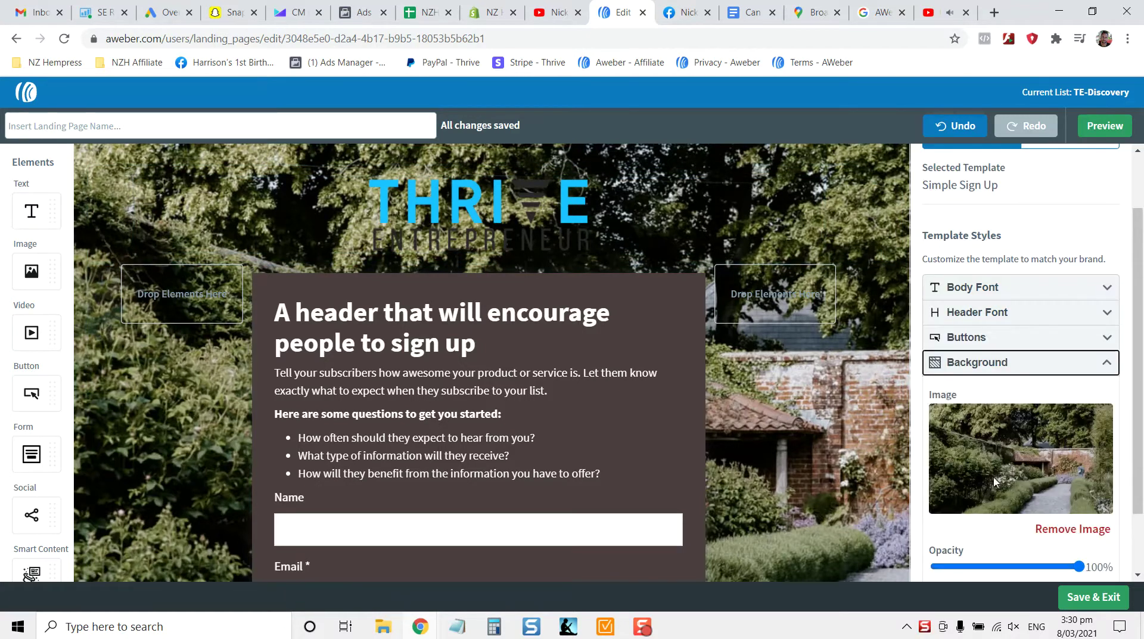
click(1079, 530)
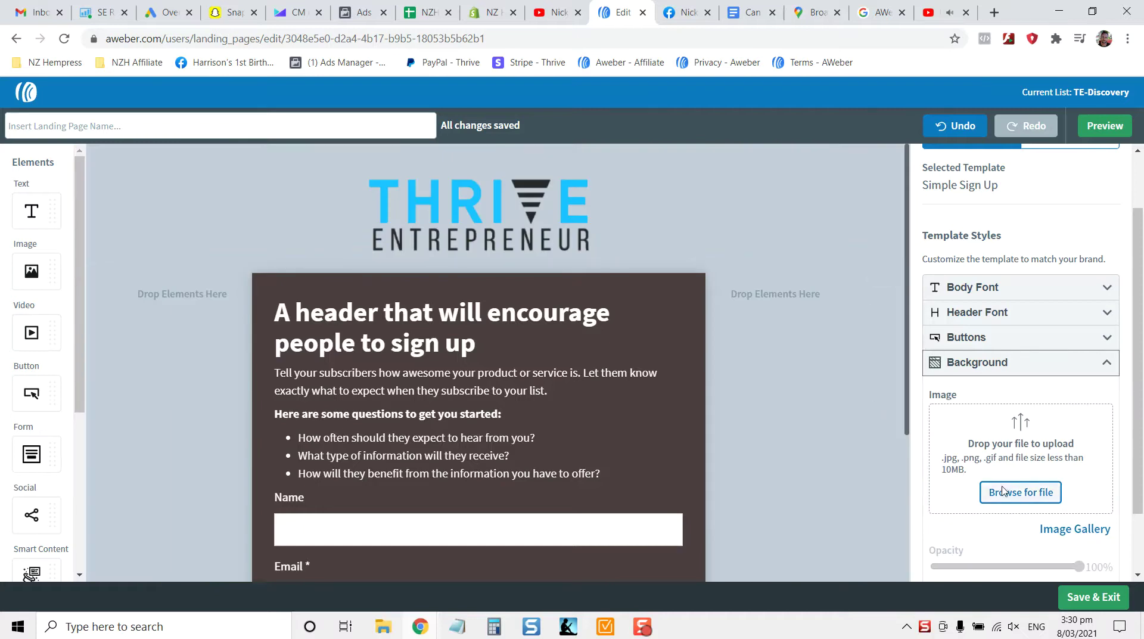
Set the page background colour to #FFFFFF and upload the pizza picture aa3 from Downloads as the background image.
click(993, 364)
click(994, 438)
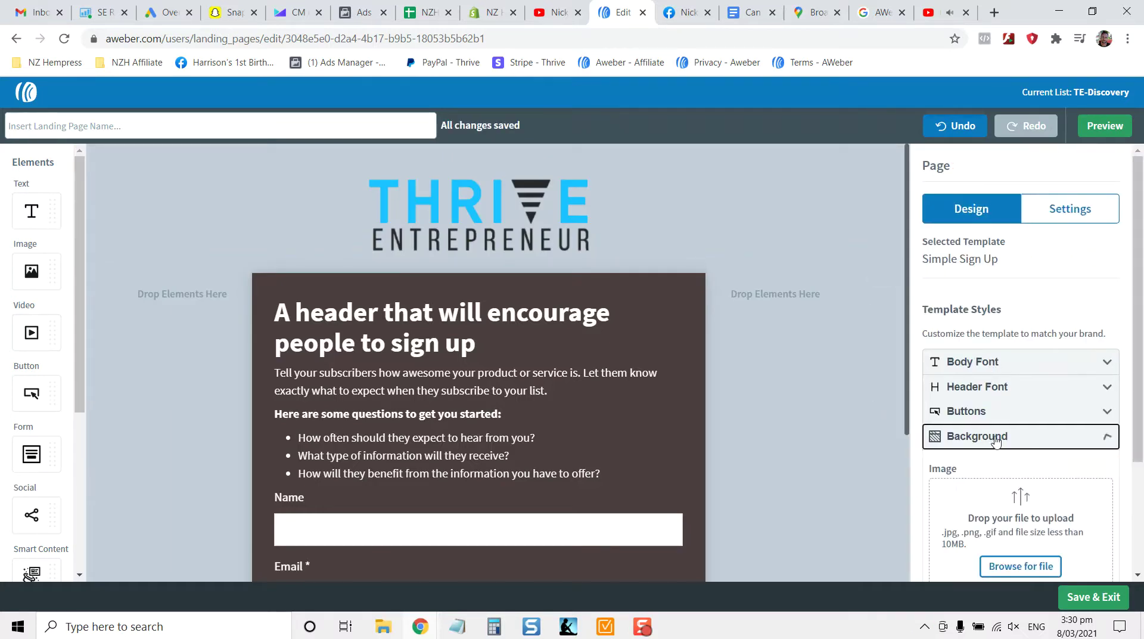
scroll(996, 440, down, 2)
click(940, 544)
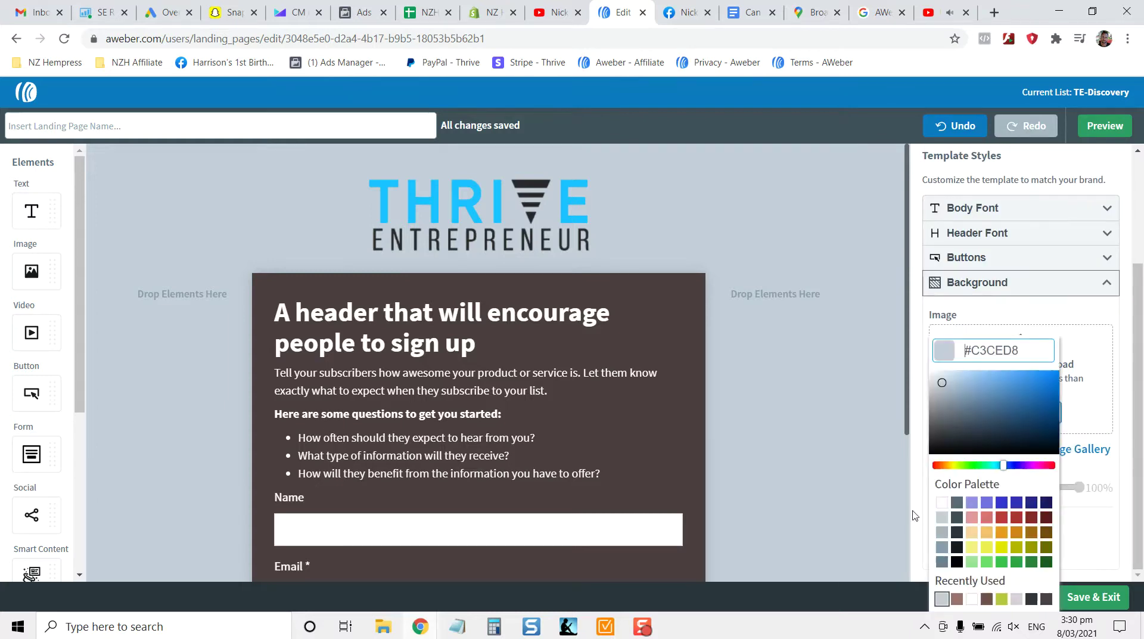
click(941, 504)
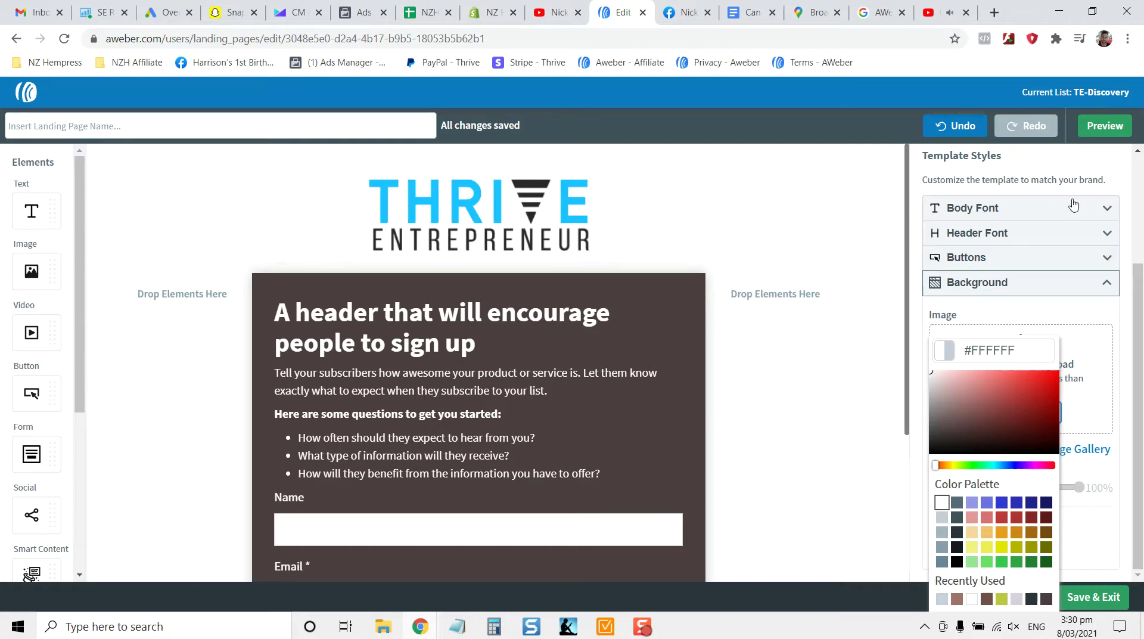
click(1016, 318)
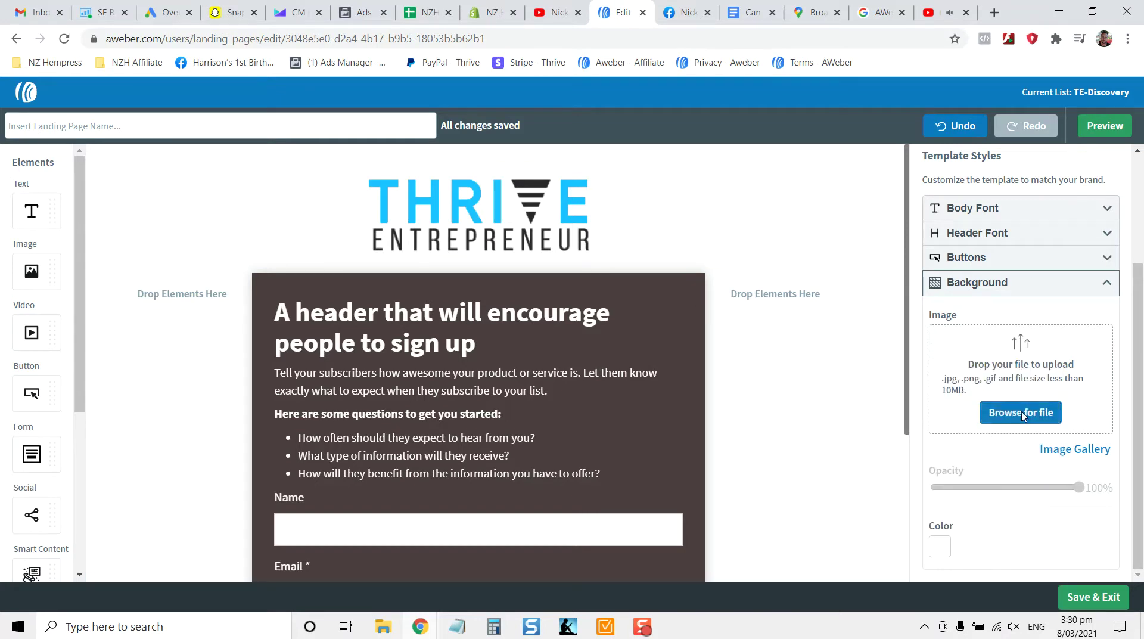
click(1022, 411)
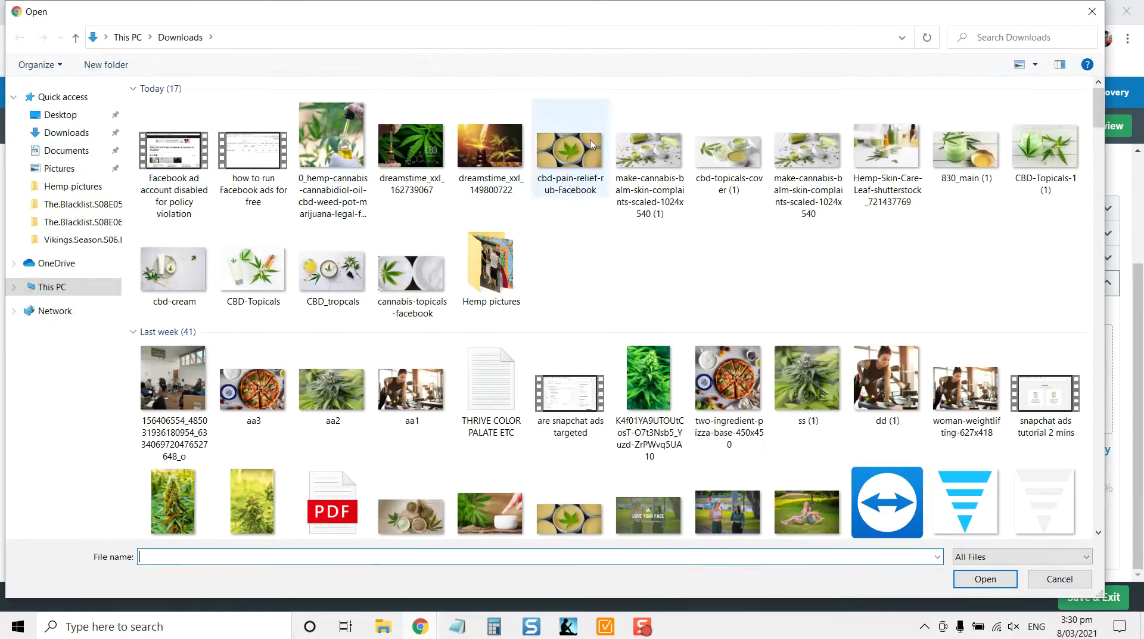
double_click(269, 391)
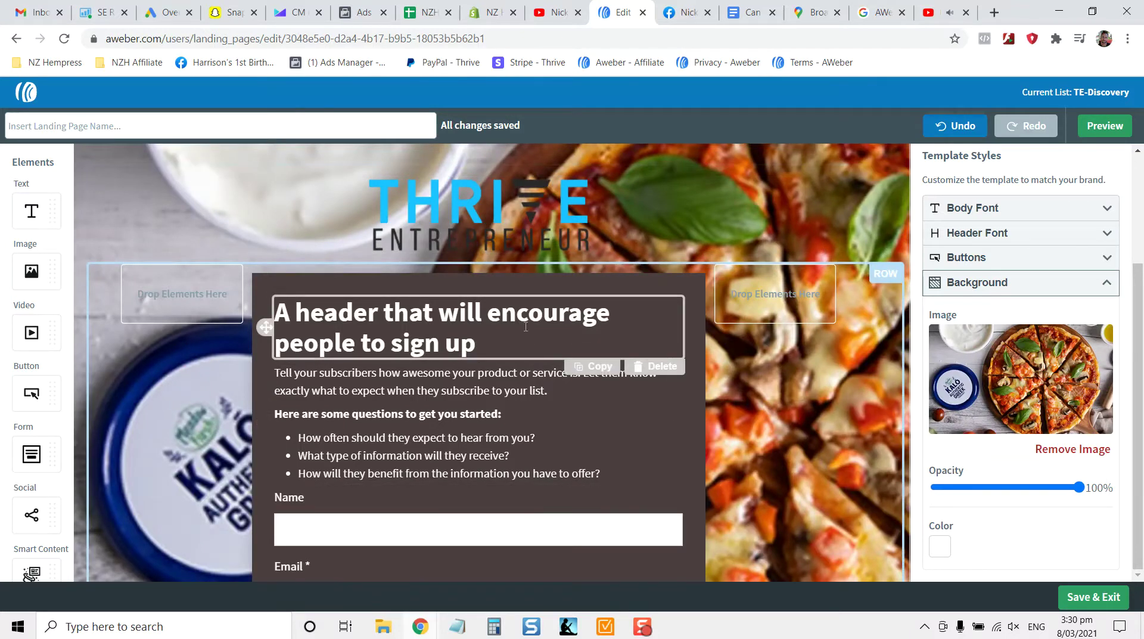
Replace the sign-up box heading with "FREE Fries with every Pizza Order".
click(376, 334)
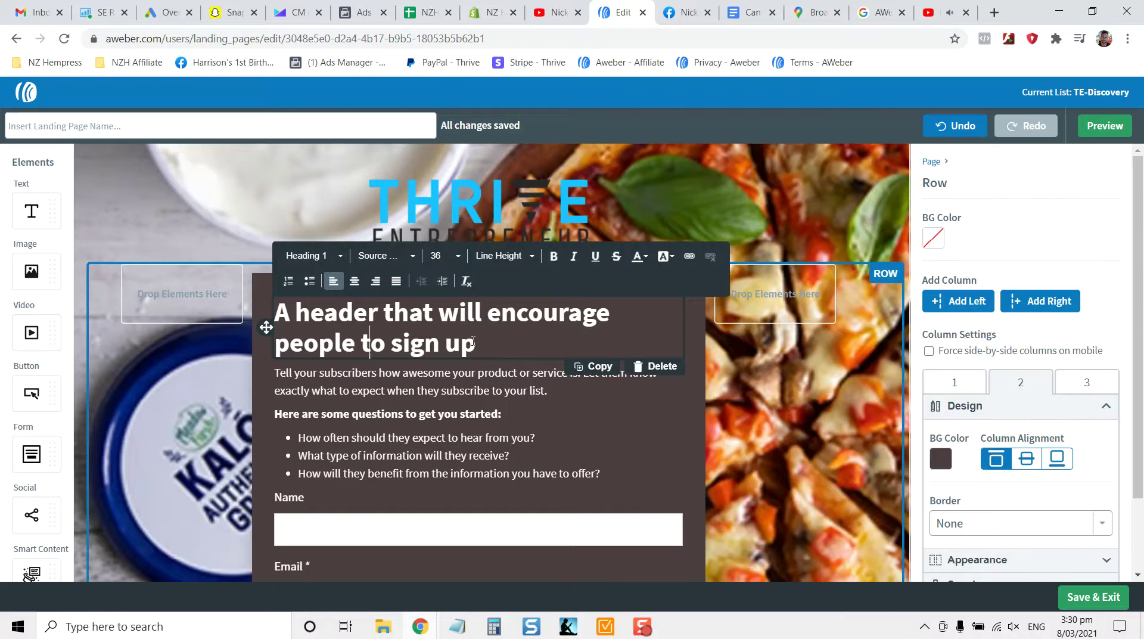
drag(475, 344, 278, 314)
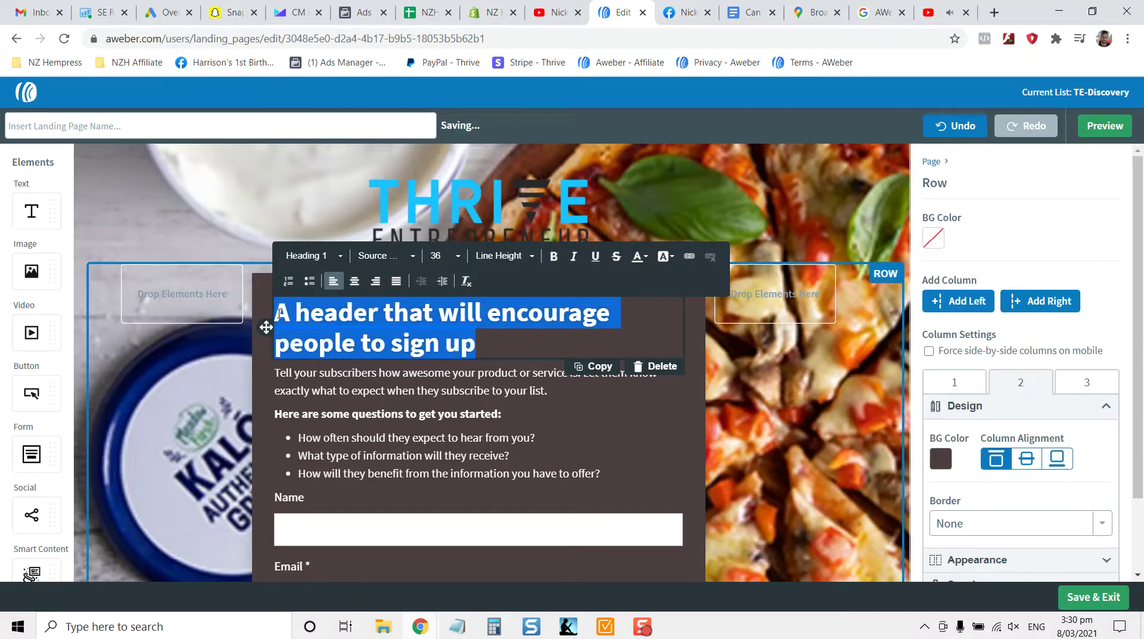
text(FREE Fries wth)
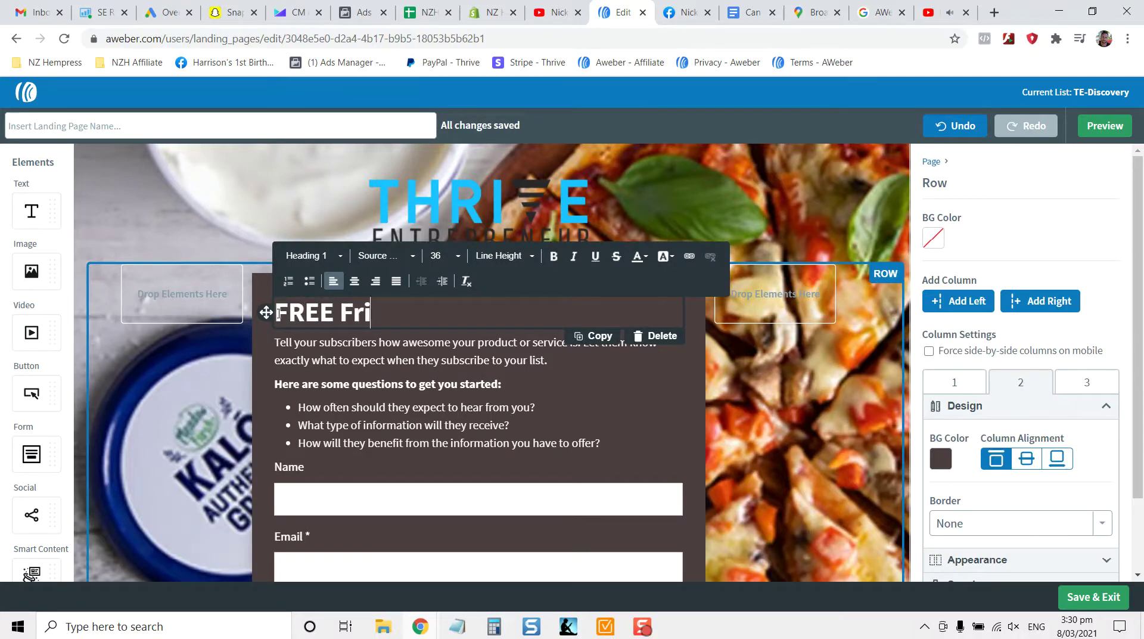
key(BackSpace)
key(BackSpace)
text(ith ever)
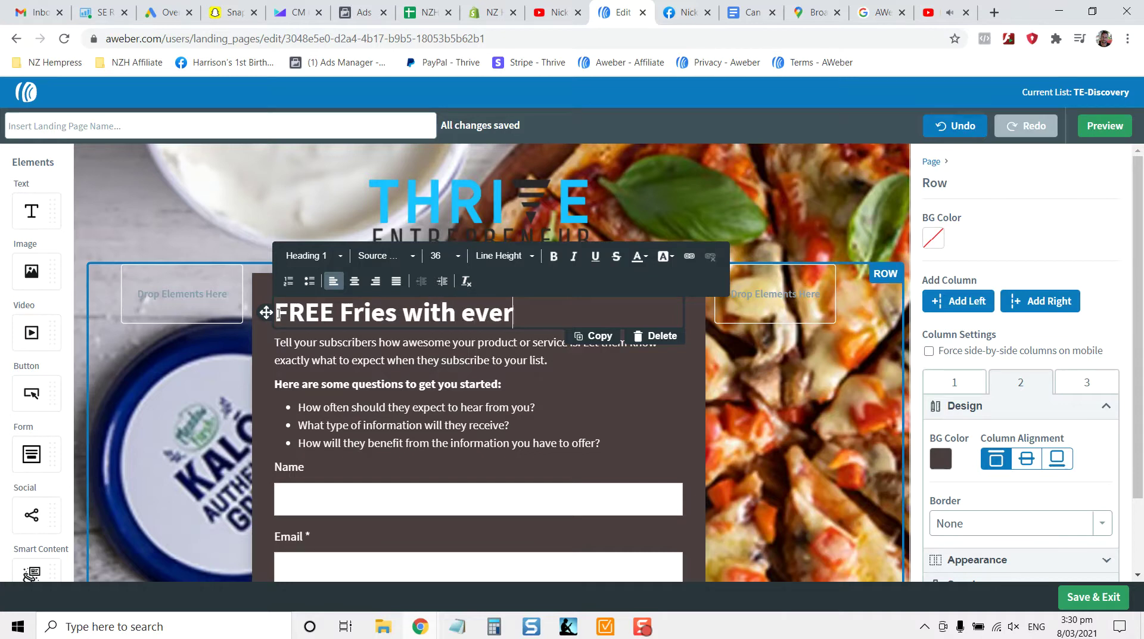
text(y Pizza Order)
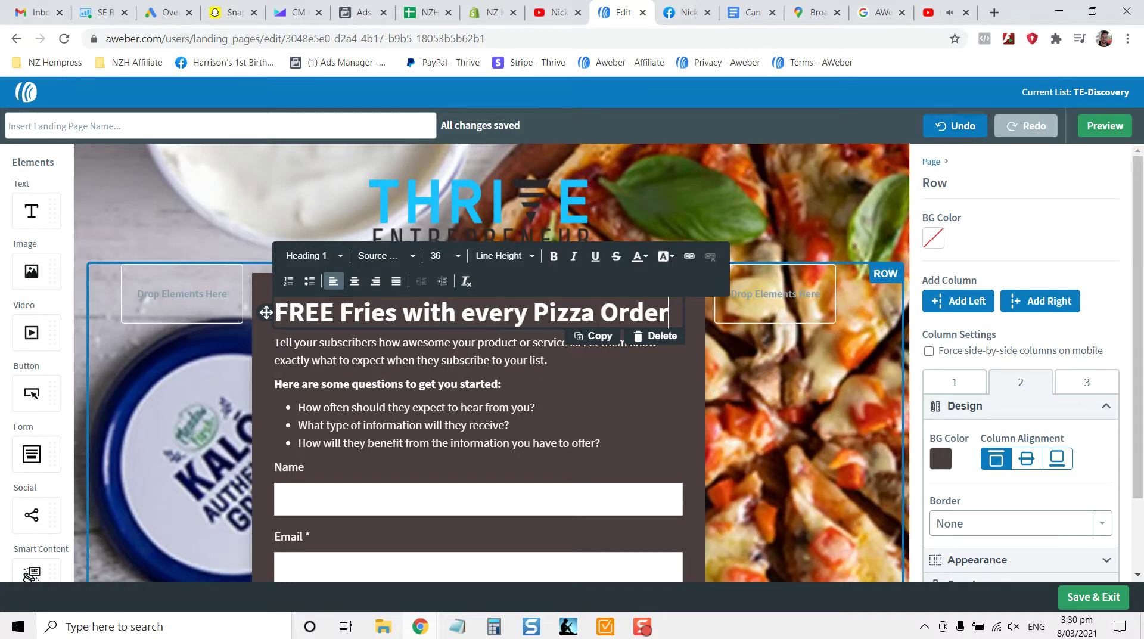
Replace the intro sentences under the heading with "Simply order a pizza on Tuesdays and get a free fries thrown in on".
click(334, 358)
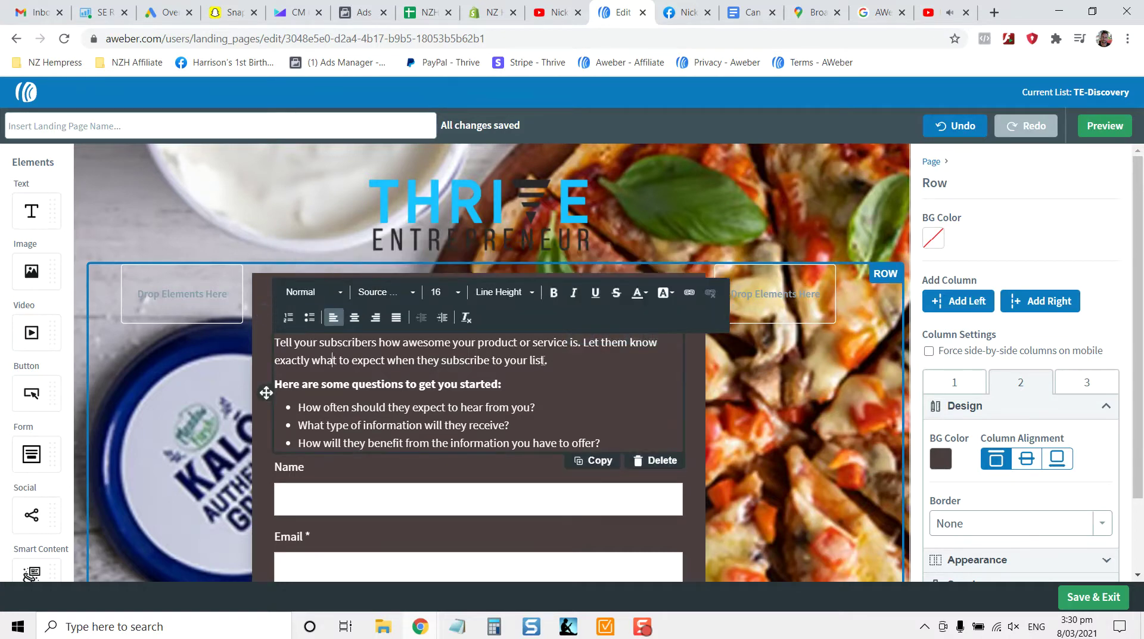
drag(544, 360, 269, 351)
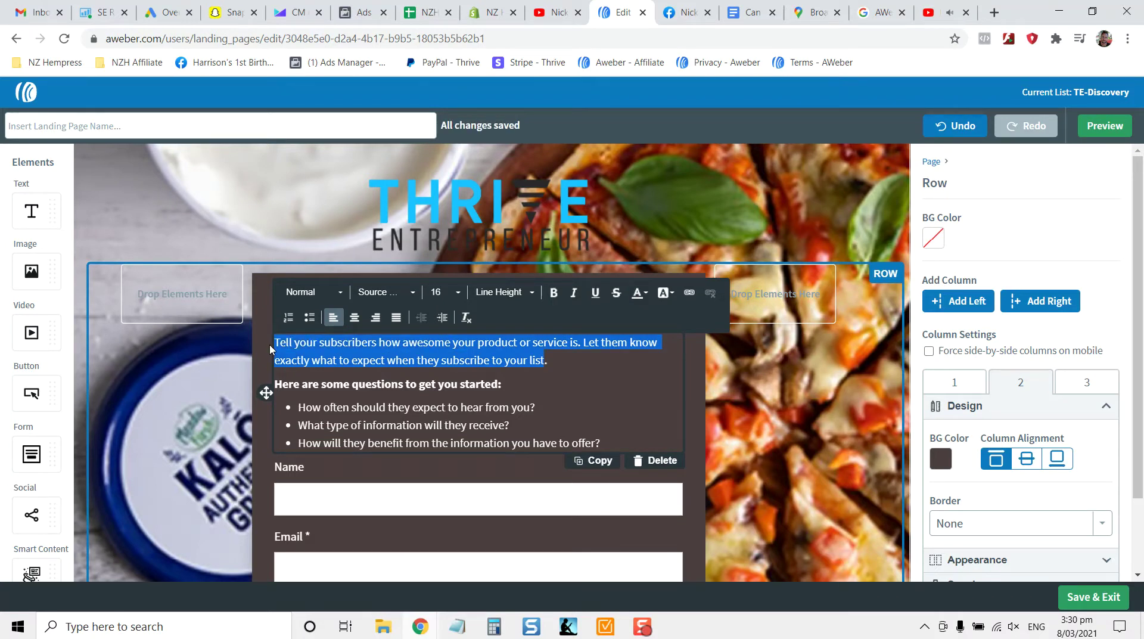
text(Simply order a piz)
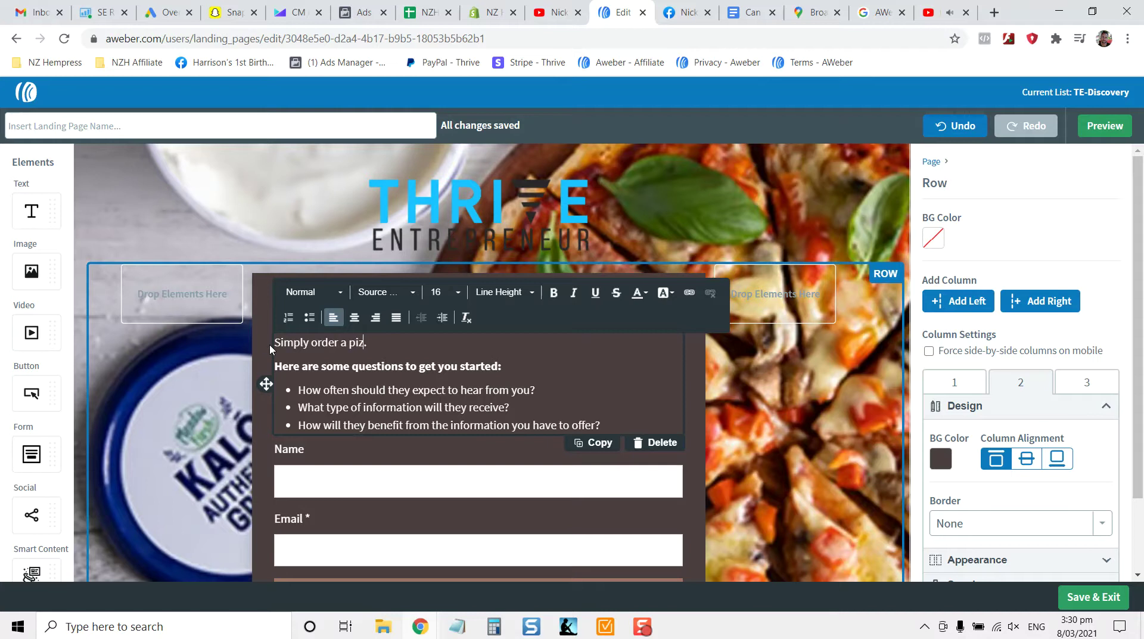
text(za on Tuesdays and)
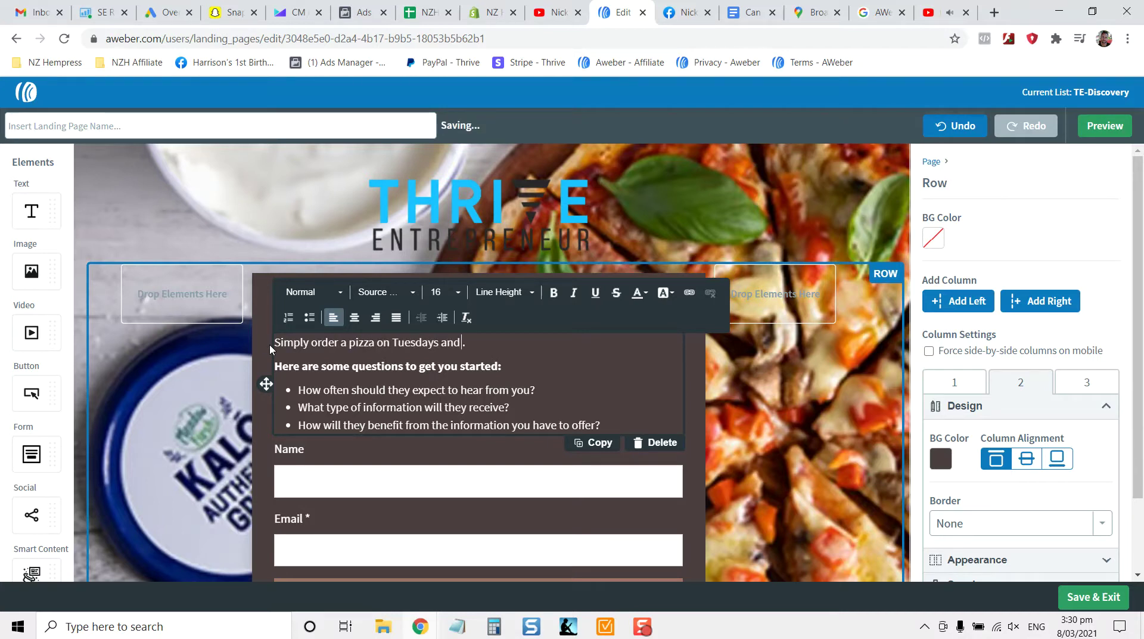
text( get a free fr)
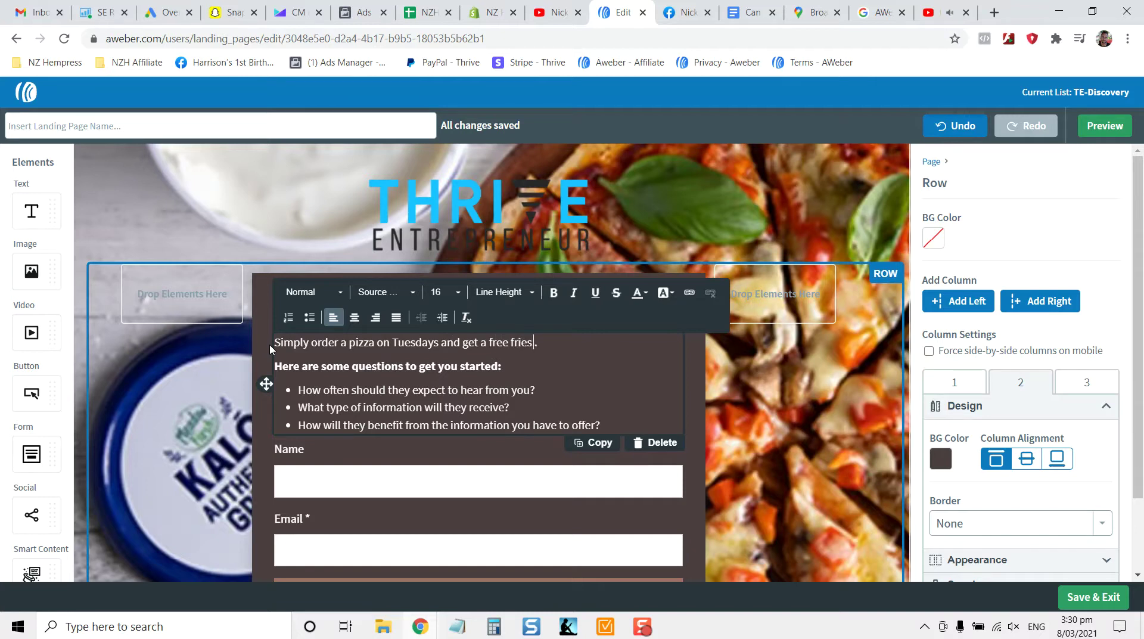
text(ies thrown in on)
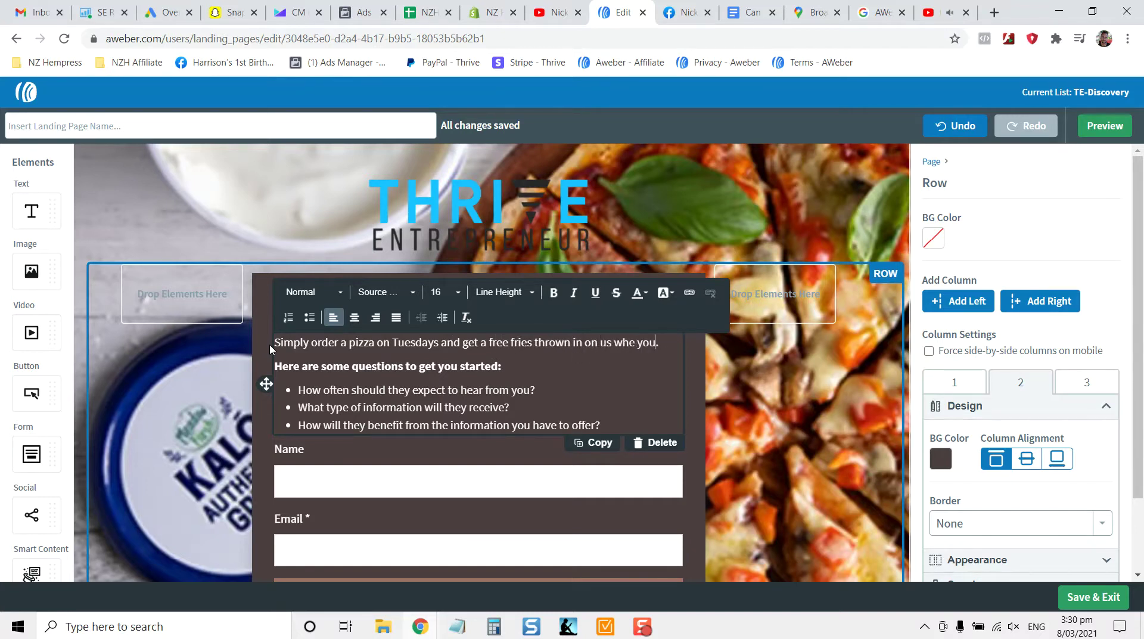
Finish the intro paragraph with "us when use this voucher. Simply enter your name and email below".
text( us when use this voucher. Simply enter)
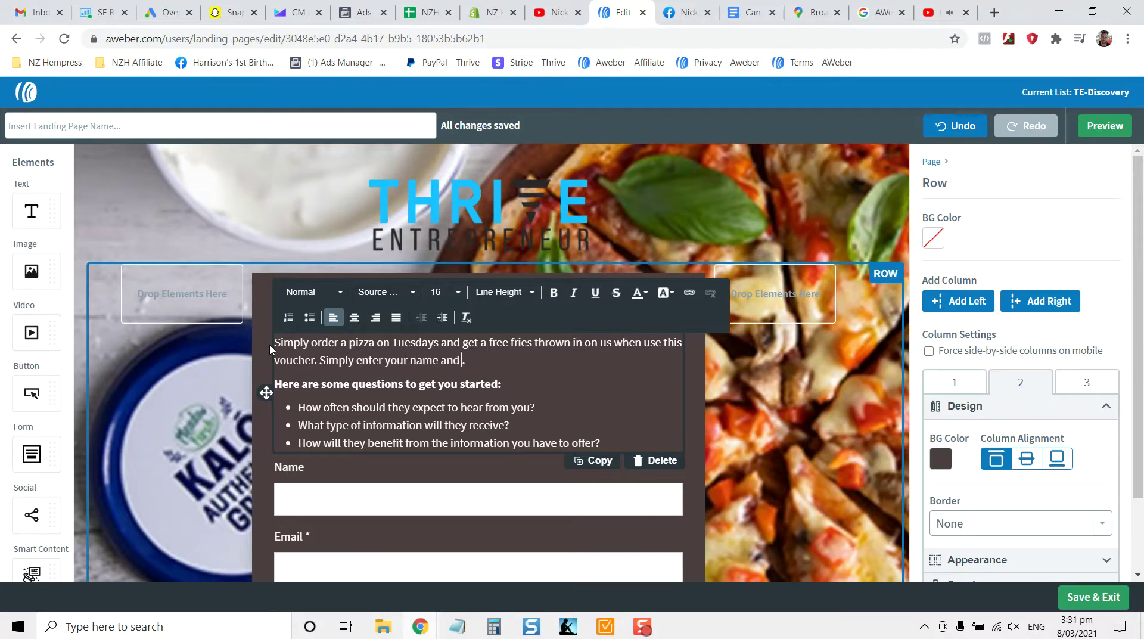
key(BackSpace)
key(BackSpace)
Begin the intro paragraph with "Hey Christchurch residents! We're doing something CRAZY!".
click(276, 342)
text(Hey Christchurch )
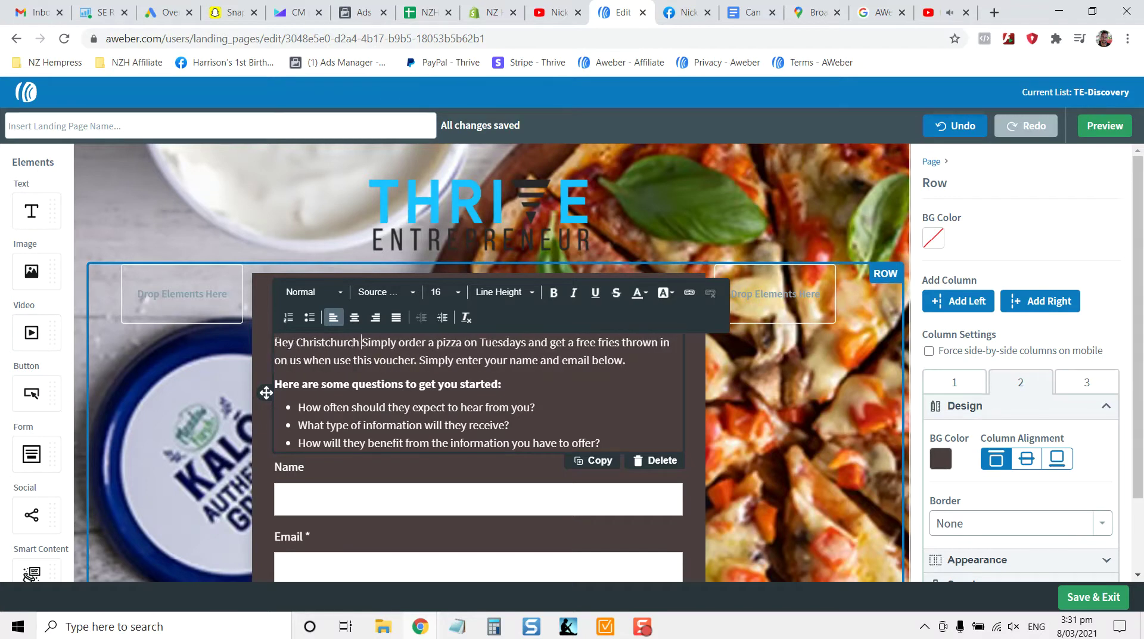
text(residents!)
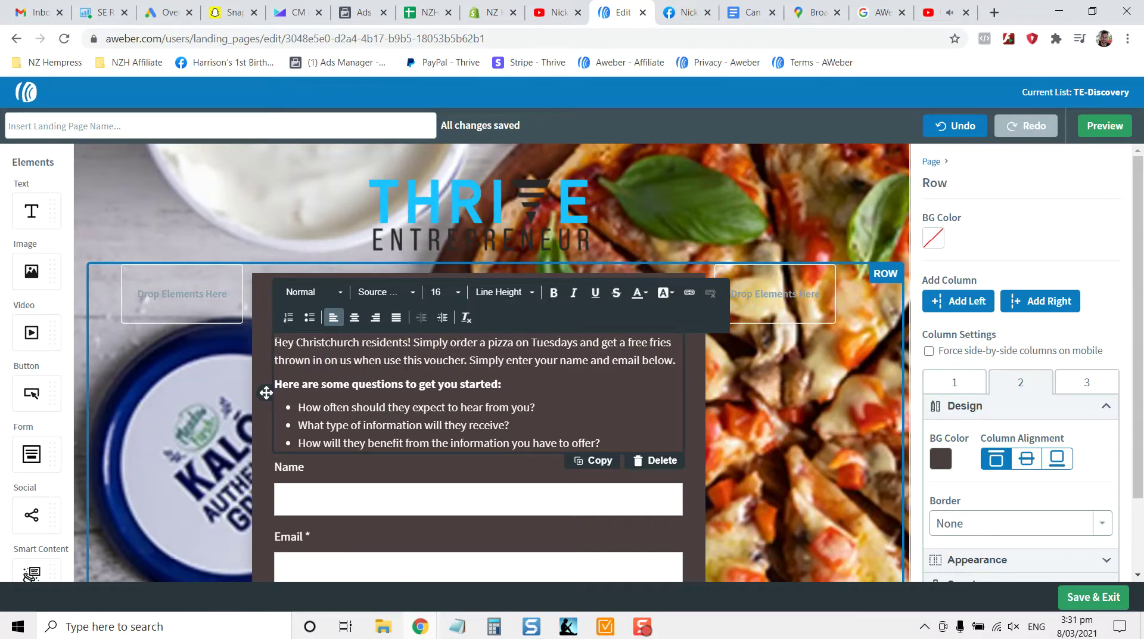
text( We're doing something)
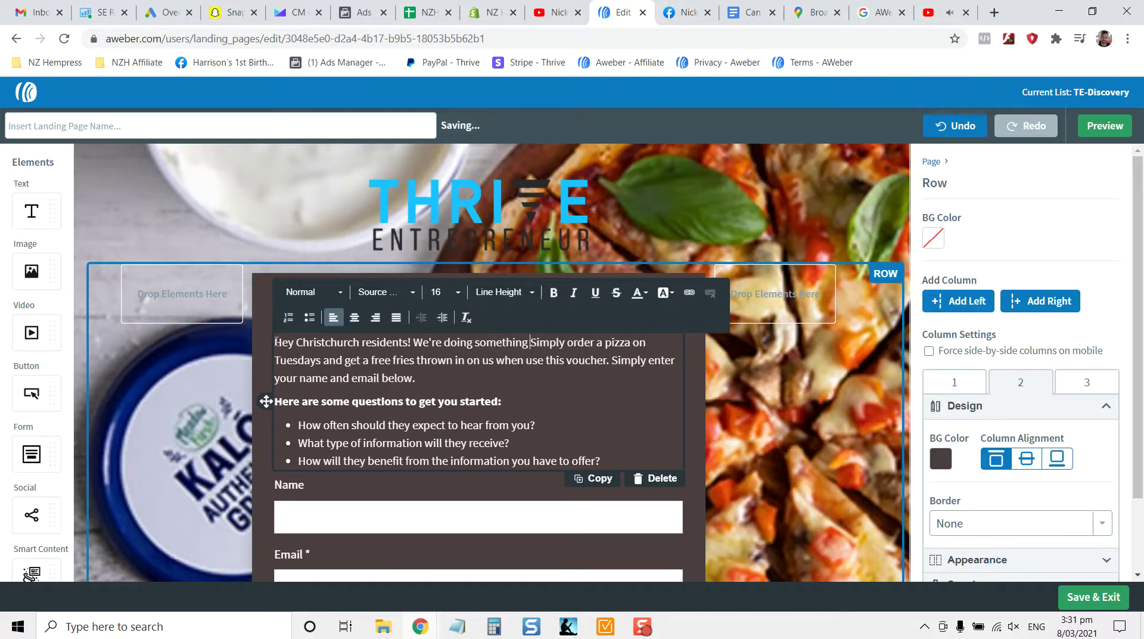
text( CRAZY!)
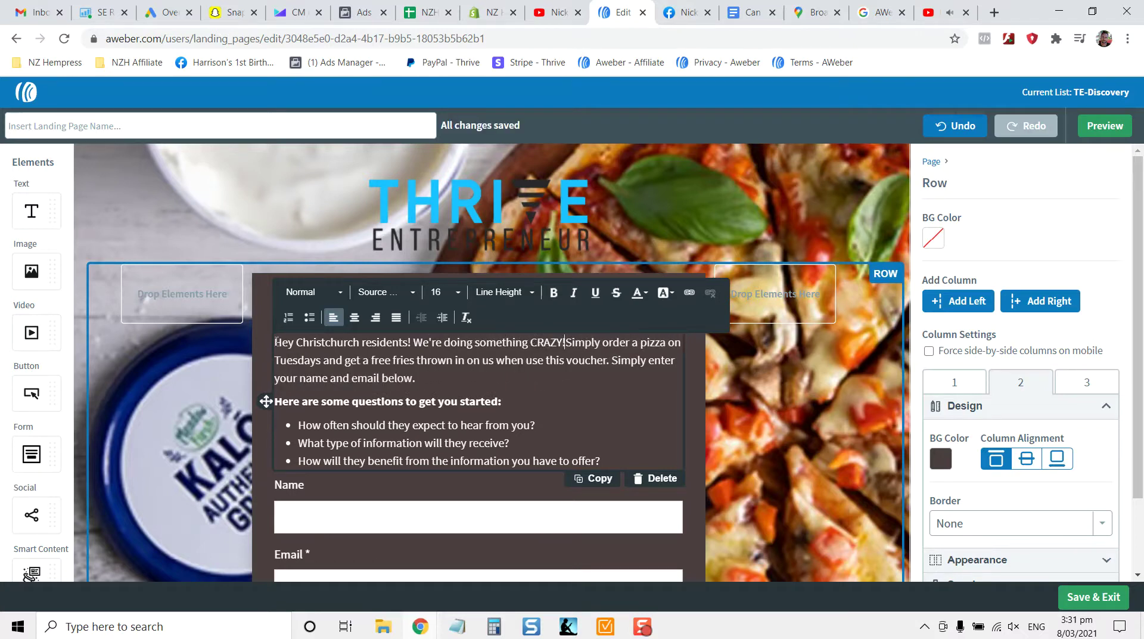
Continue the opening with "We're giving away a free fries when you" and remove "Simply" before "order a pizza on Tuesdays".
text( We're g)
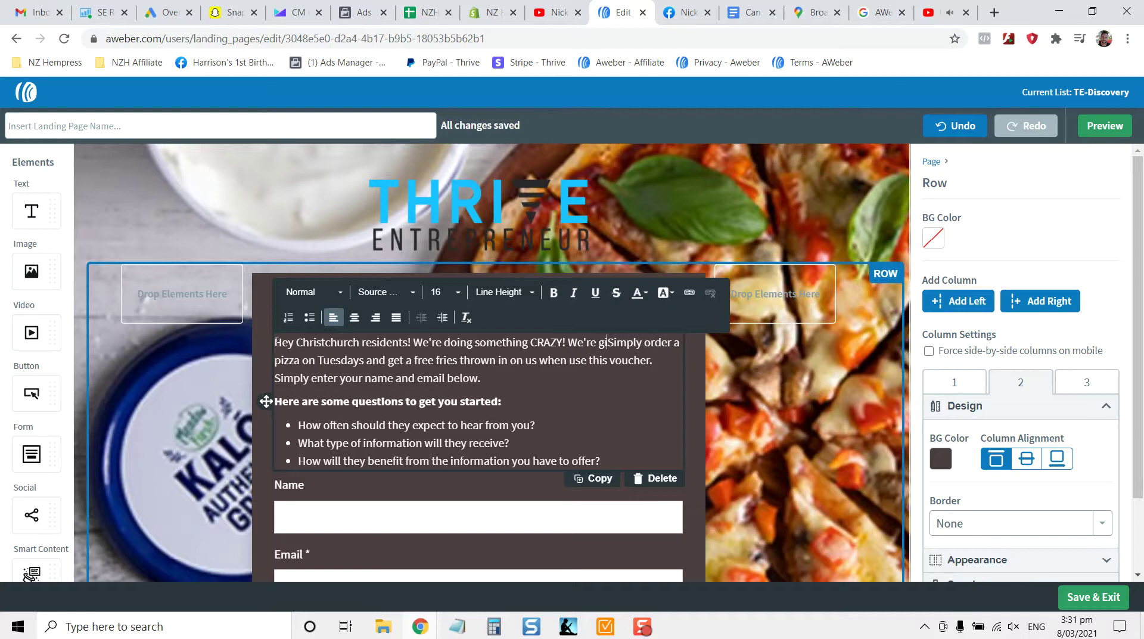
text(iving away a free fr)
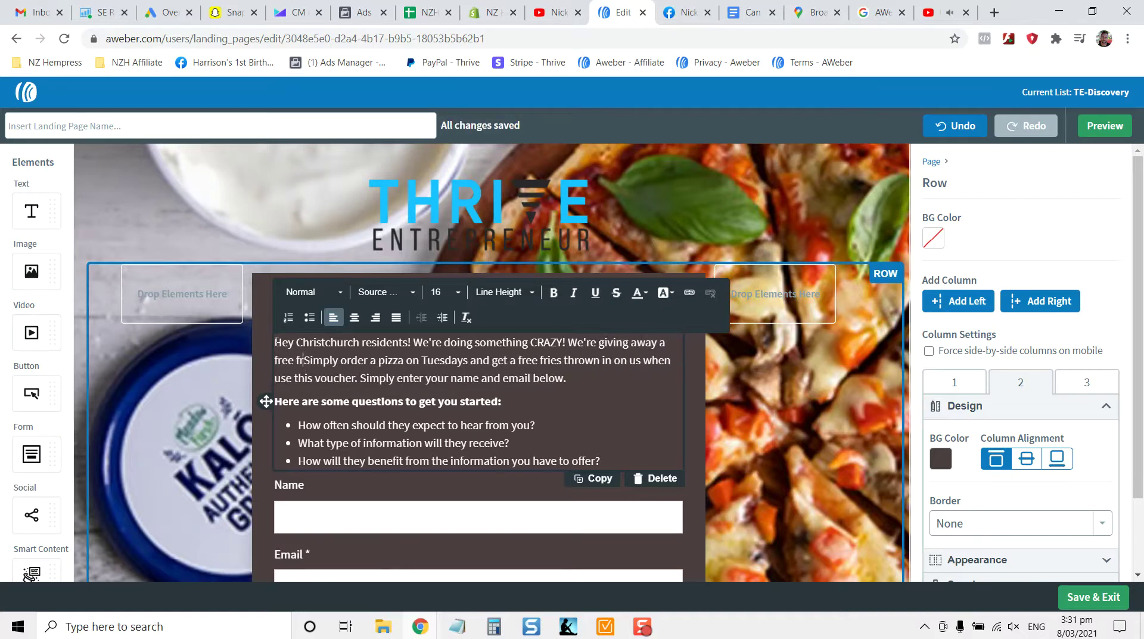
text(ies when you)
key(Delete)
key(Delete)
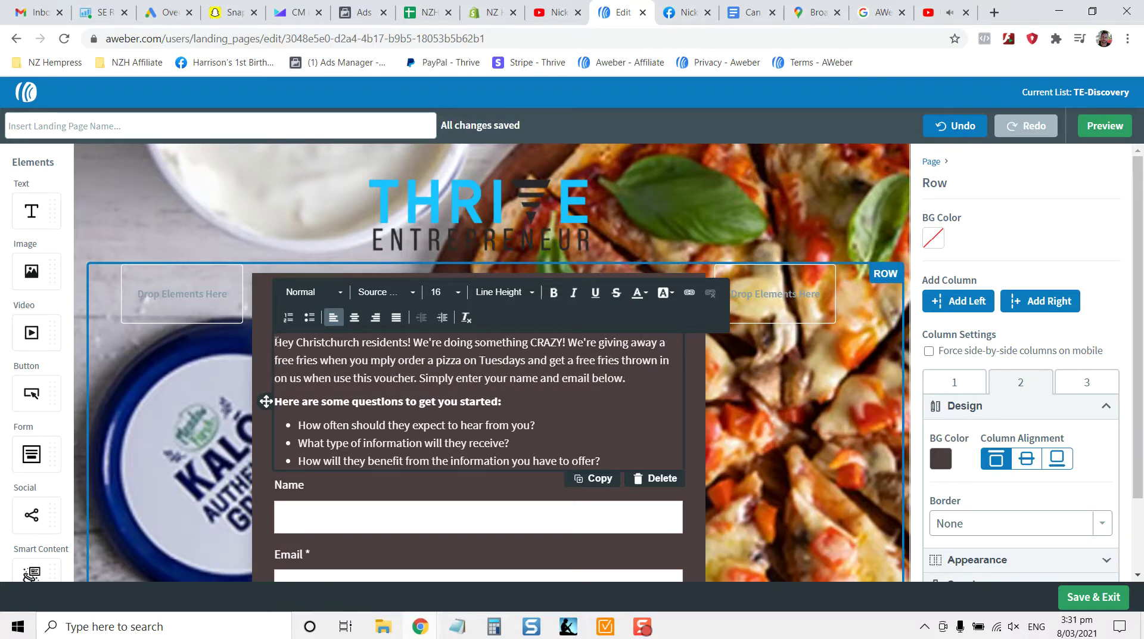
key(Delete)
key(Delete)
key(Delete)
key(Delete)
key(Delete)
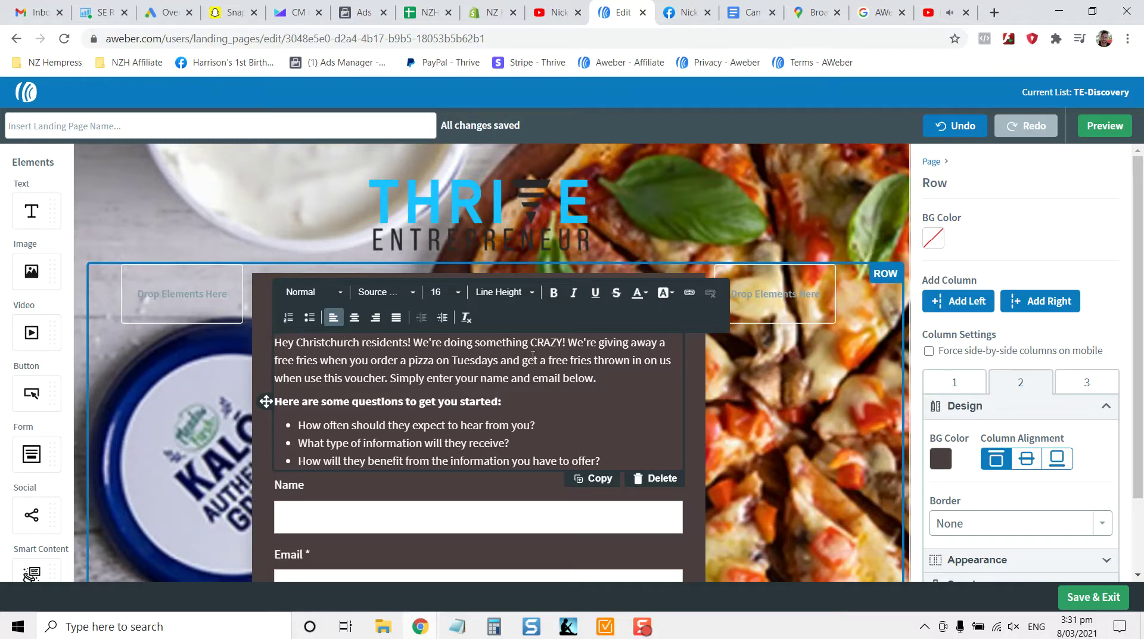
Replace "and get a free fries thrown in on us when use this voucher." with a full stop after "Tuesdays".
drag(499, 359, 383, 380)
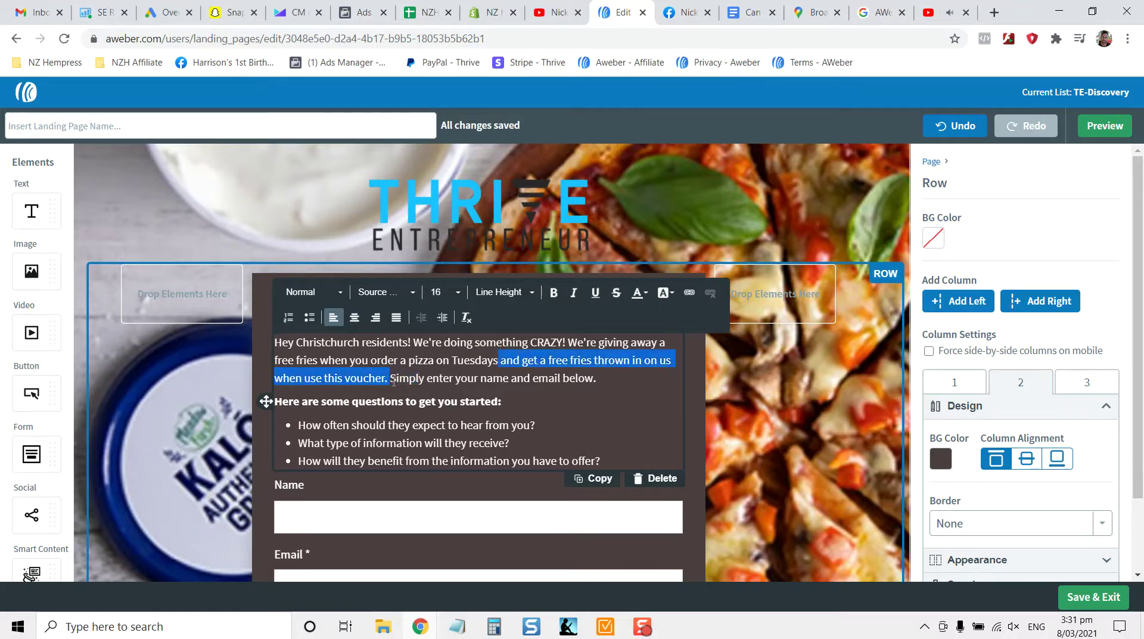
key(Delete)
text(.)
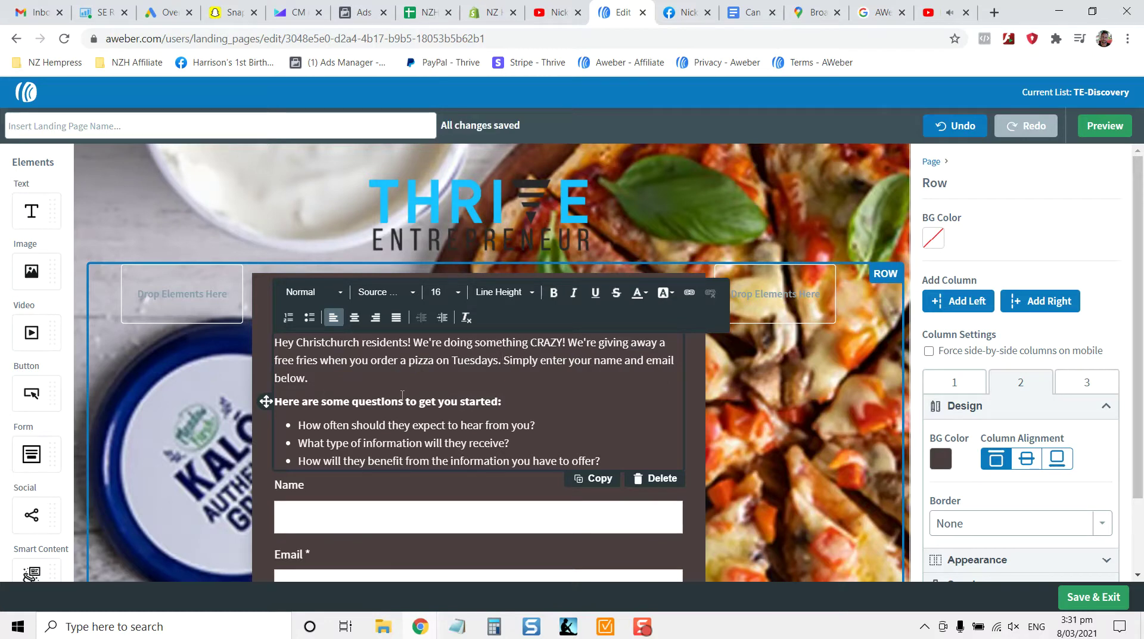
Make the Name field of the sign-up form required.
scroll(403, 394, down, 1)
drag(431, 333, 481, 373)
scroll(480, 373, down, 1)
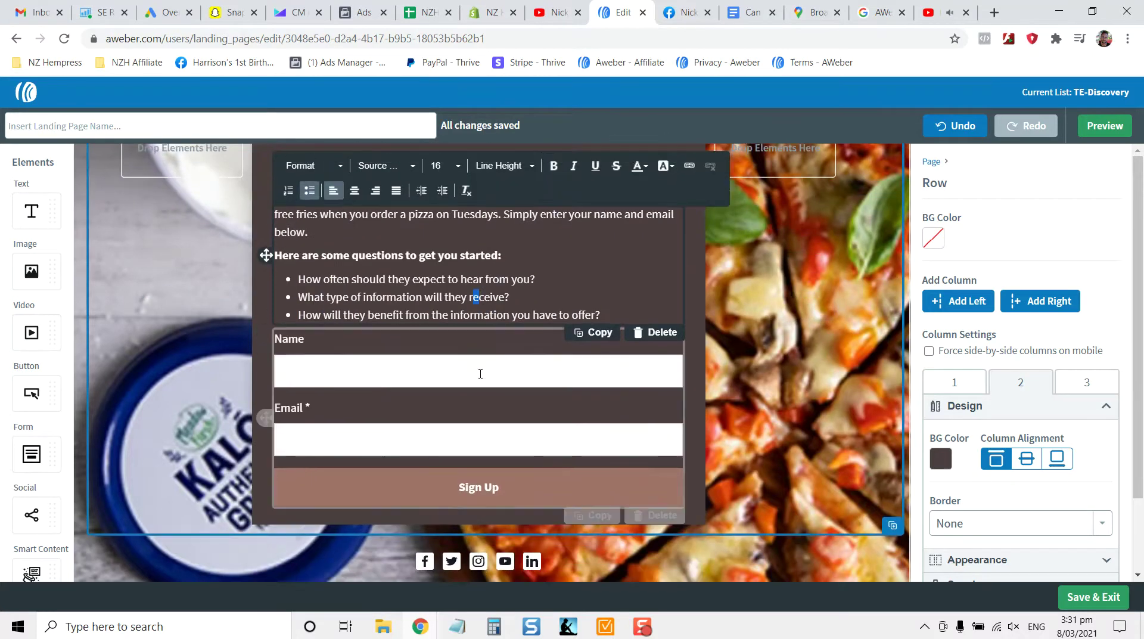
click(513, 346)
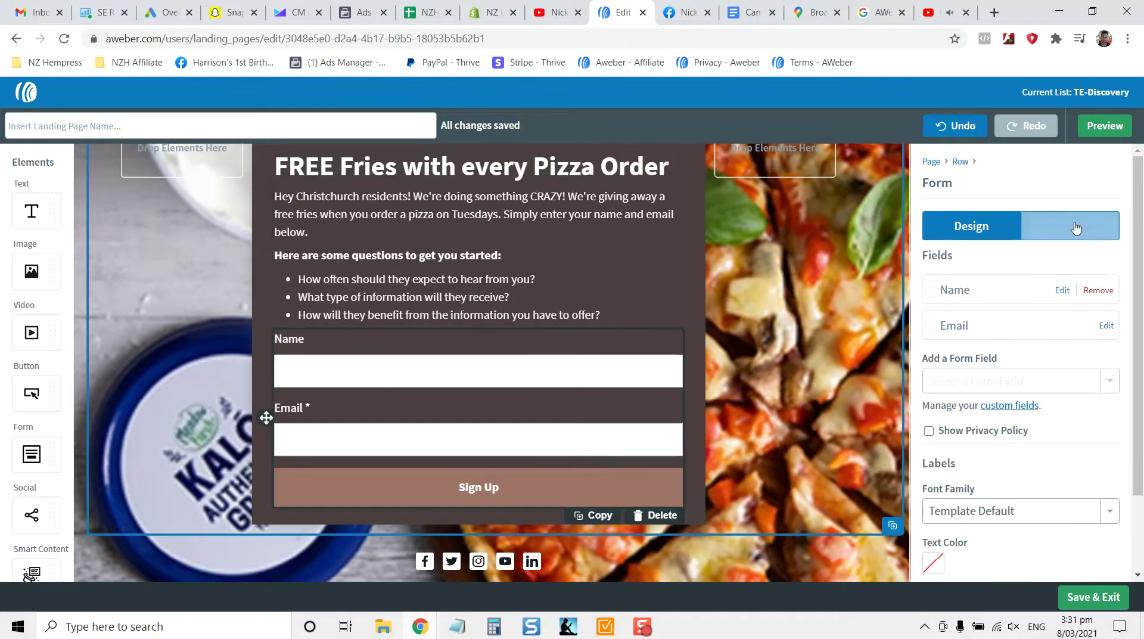
click(1062, 292)
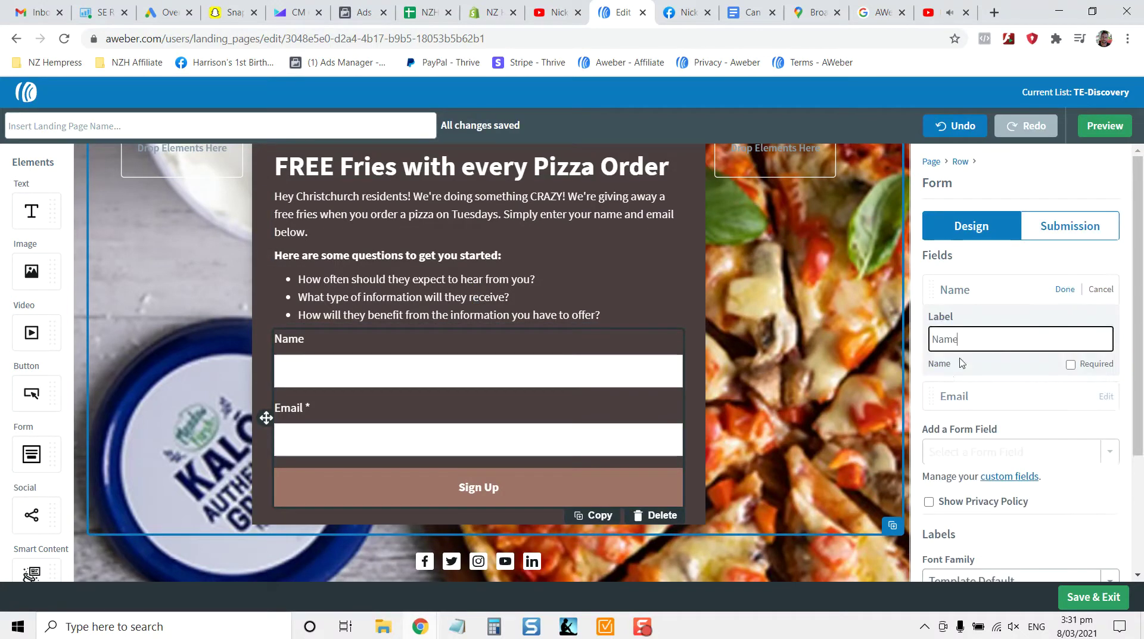
click(1071, 365)
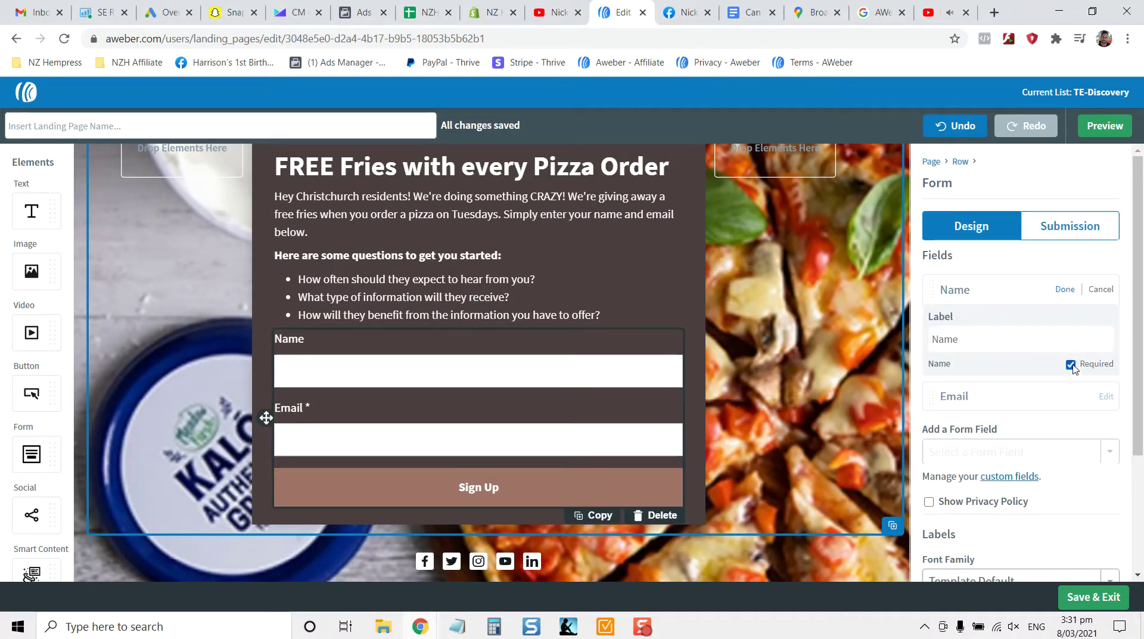
click(1065, 290)
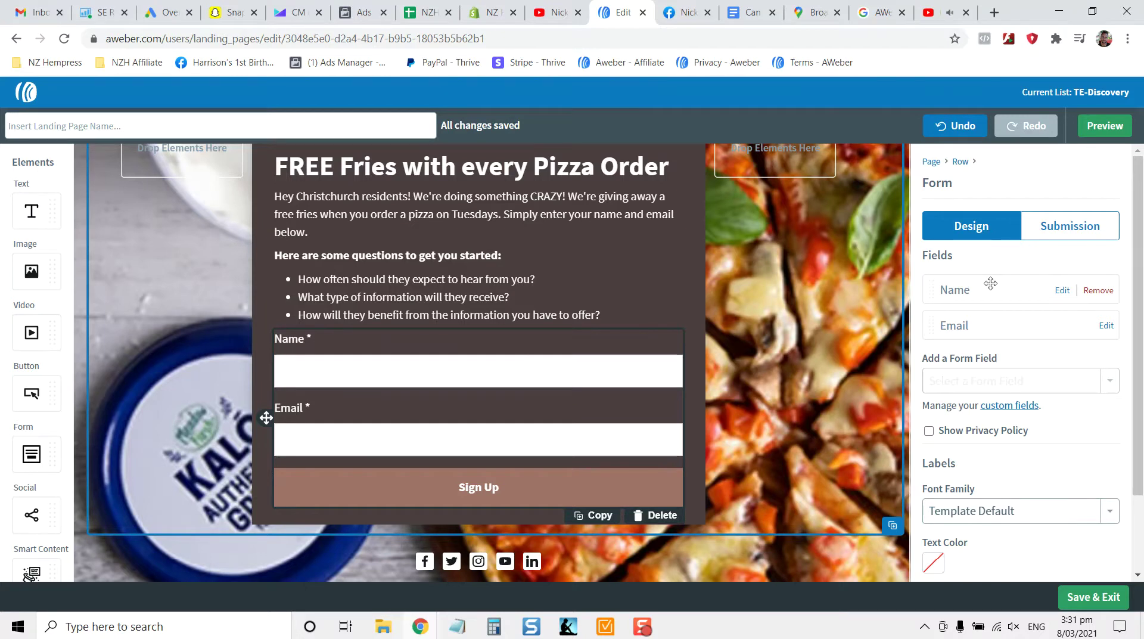
Remove the pizza background image from the page's template styles.
scroll(615, 205, up, 2)
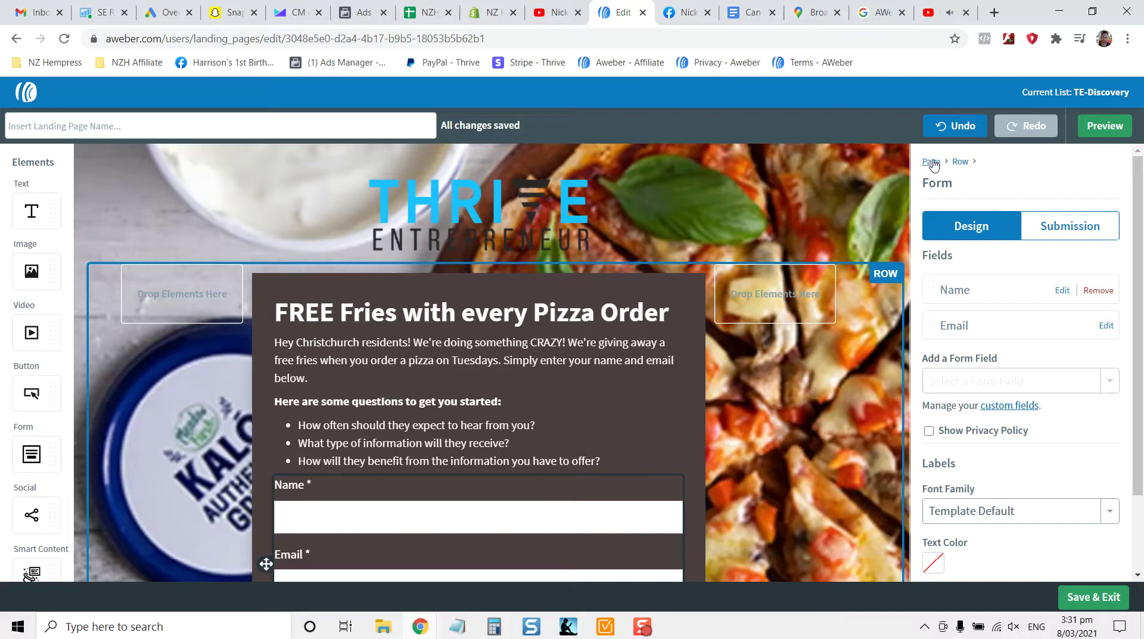
click(931, 161)
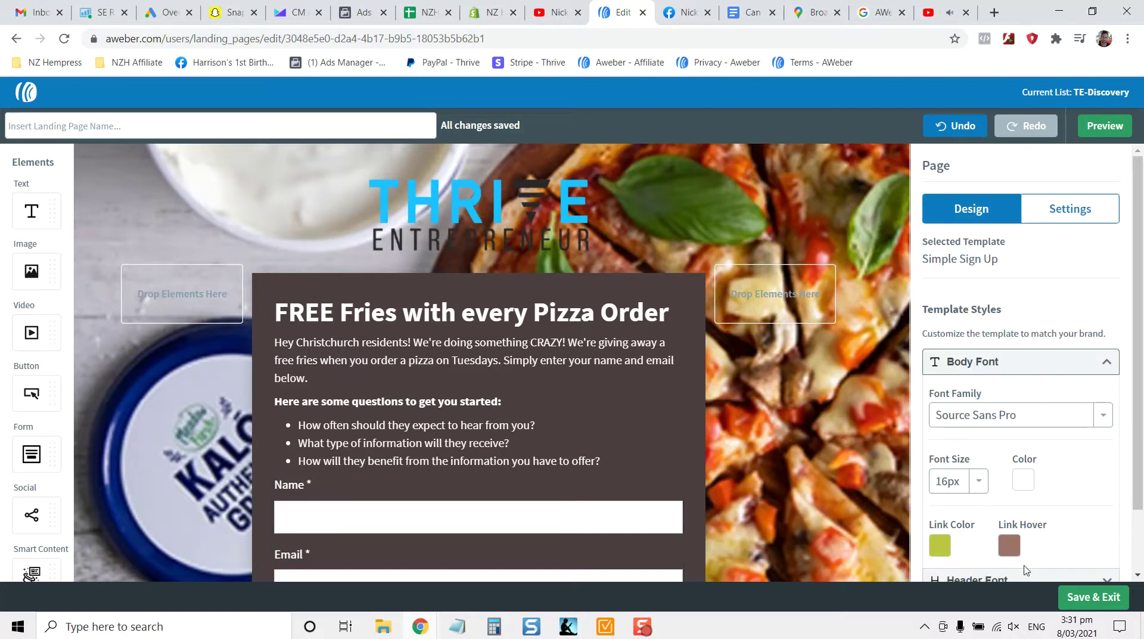
scroll(1005, 529, down, 2)
click(987, 558)
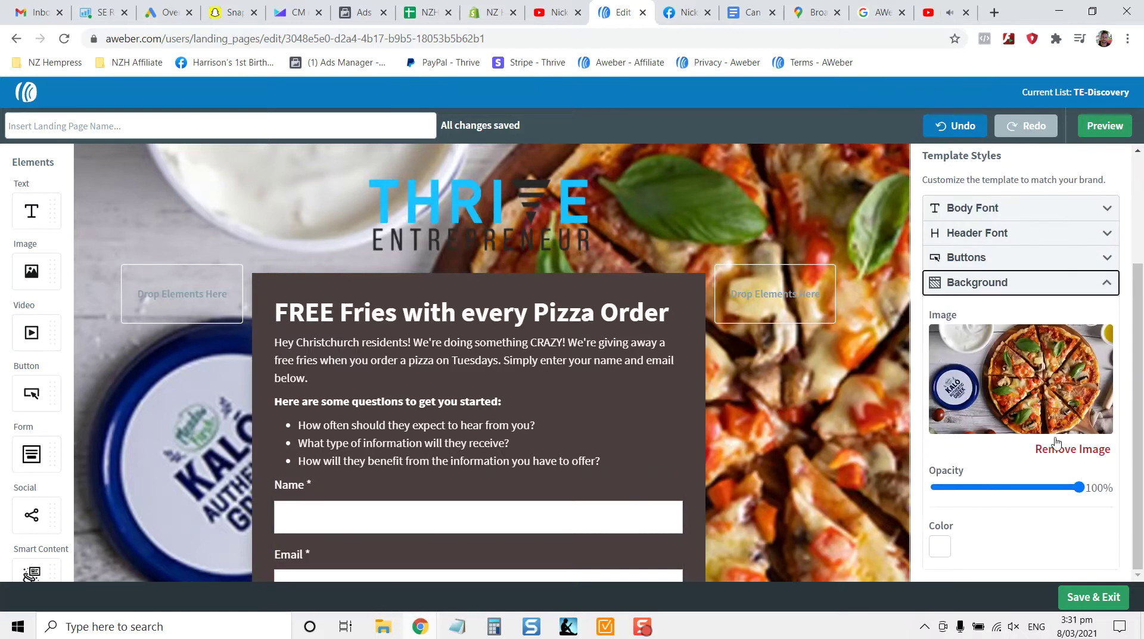
click(1058, 446)
Open the Facebook account link of the footer's social icons for editing.
scroll(505, 381, down, 3)
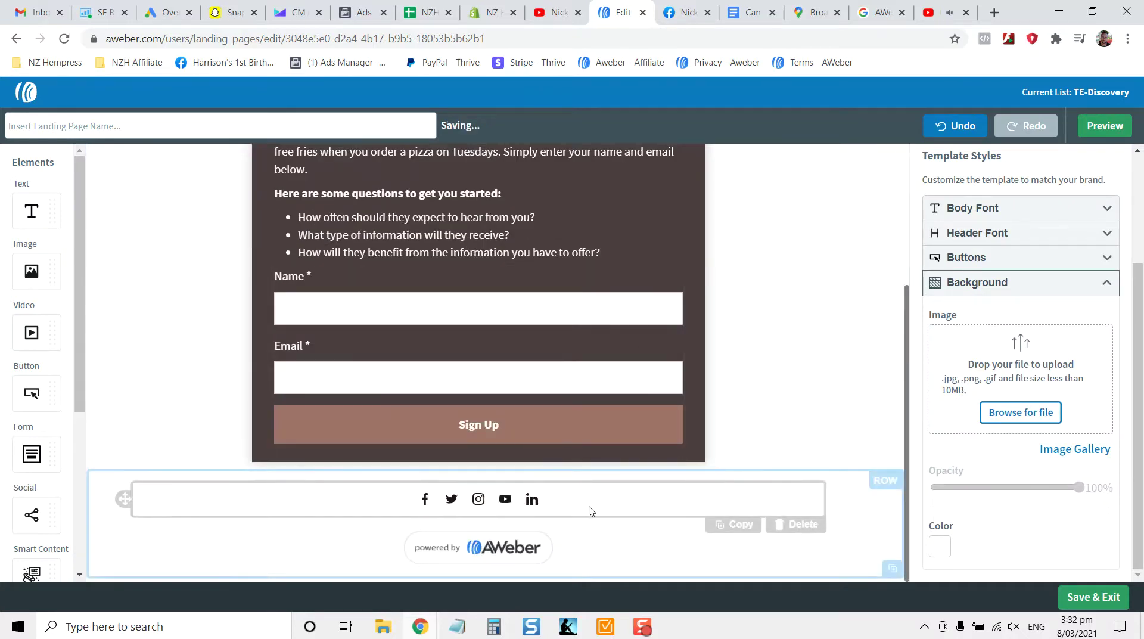
click(423, 504)
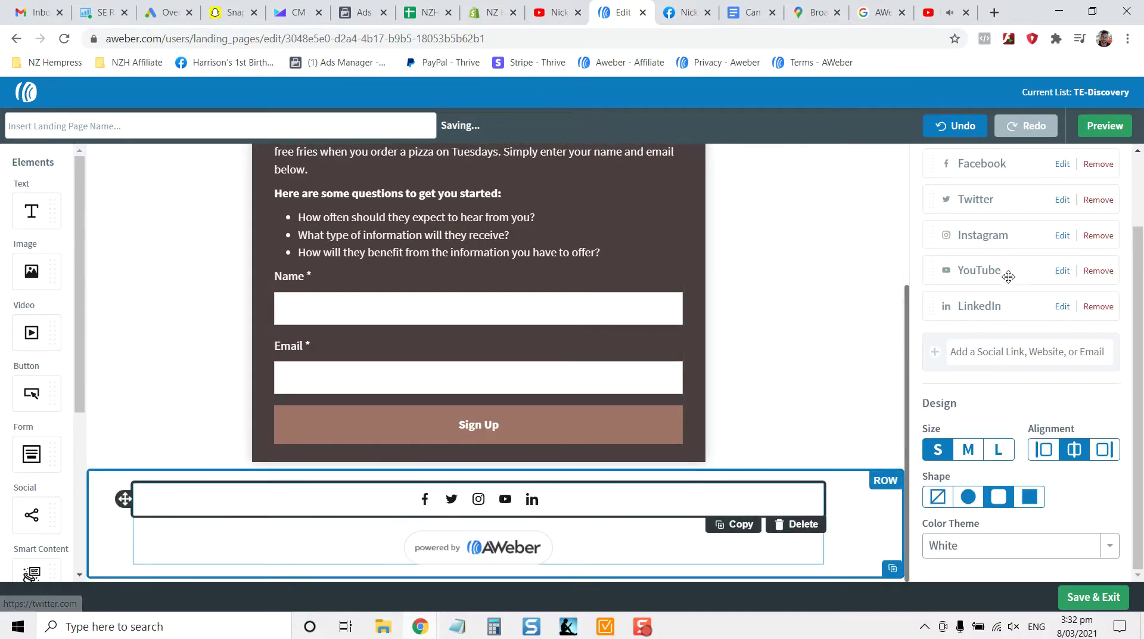
scroll(1008, 273, up, 2)
click(1063, 253)
click(1007, 289)
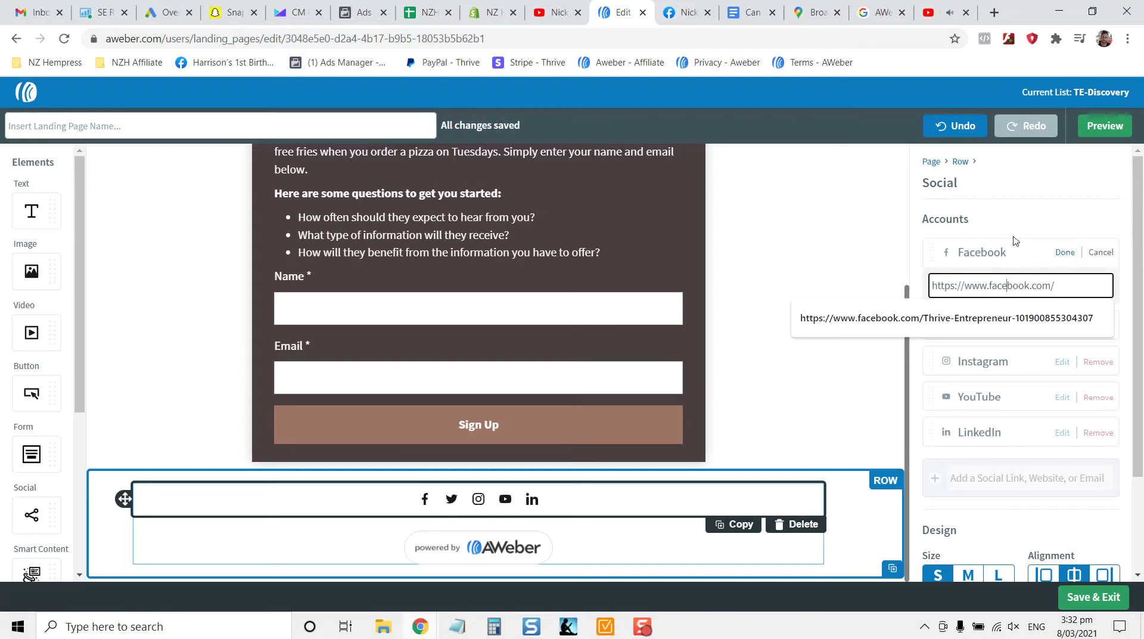
click(1040, 191)
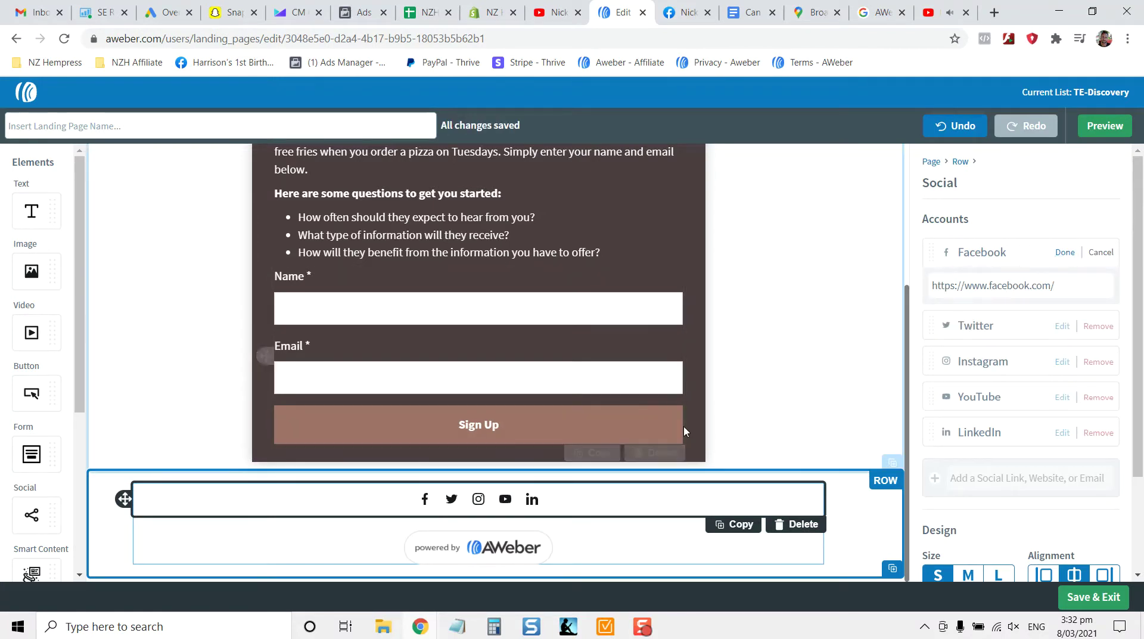
Review the landing page from the logo down to the footer, including the empty column beside the sign-up box.
scroll(784, 352, up, 4)
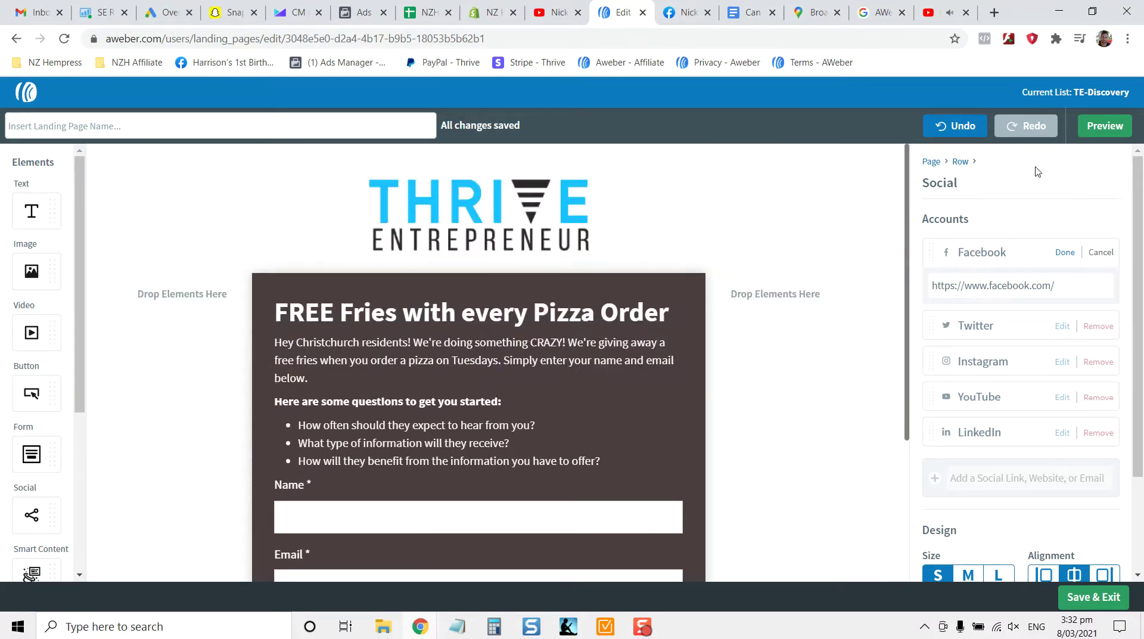
scroll(723, 365, down, 5)
scroll(725, 366, up, 5)
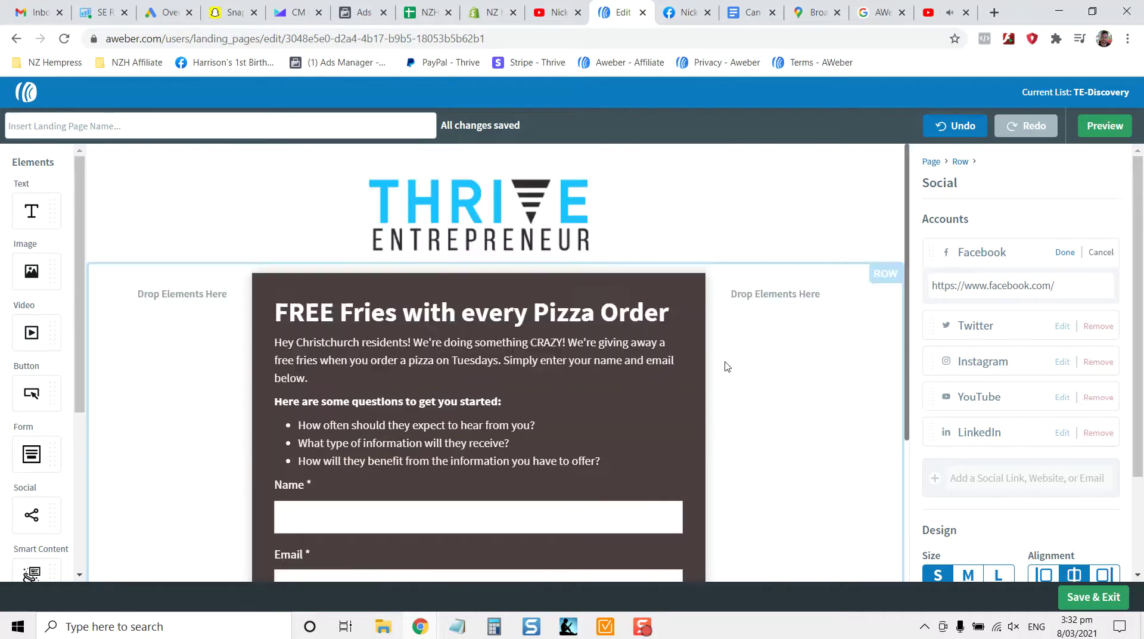
scroll(727, 366, down, 4)
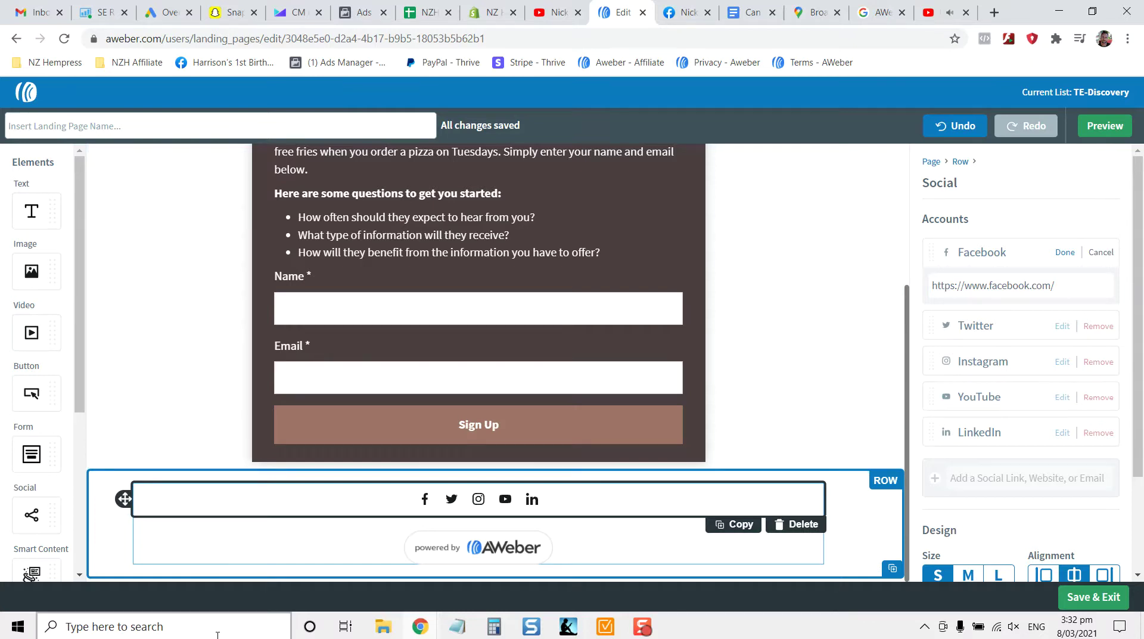
scroll(398, 433, up, 4)
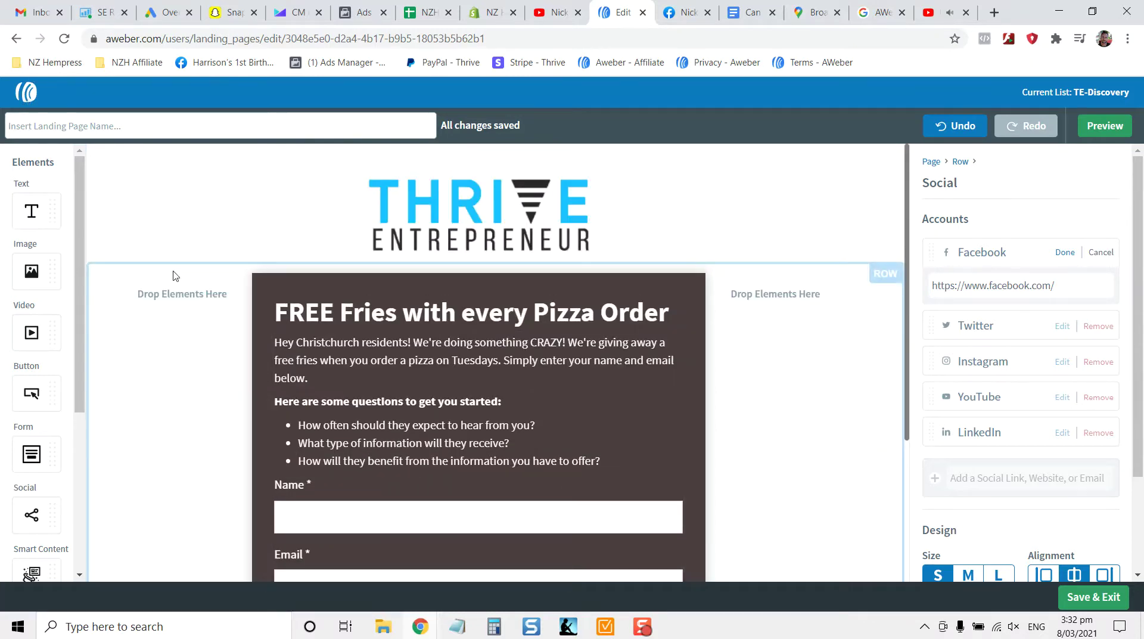
scroll(175, 275, down, 4)
click(186, 328)
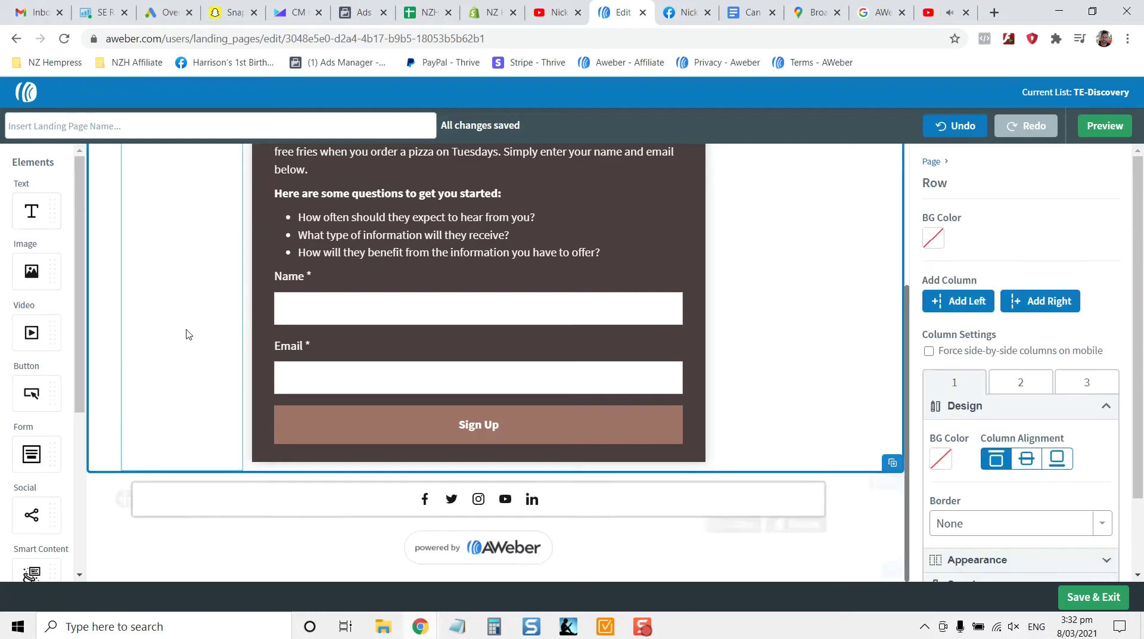
scroll(227, 360, up, 4)
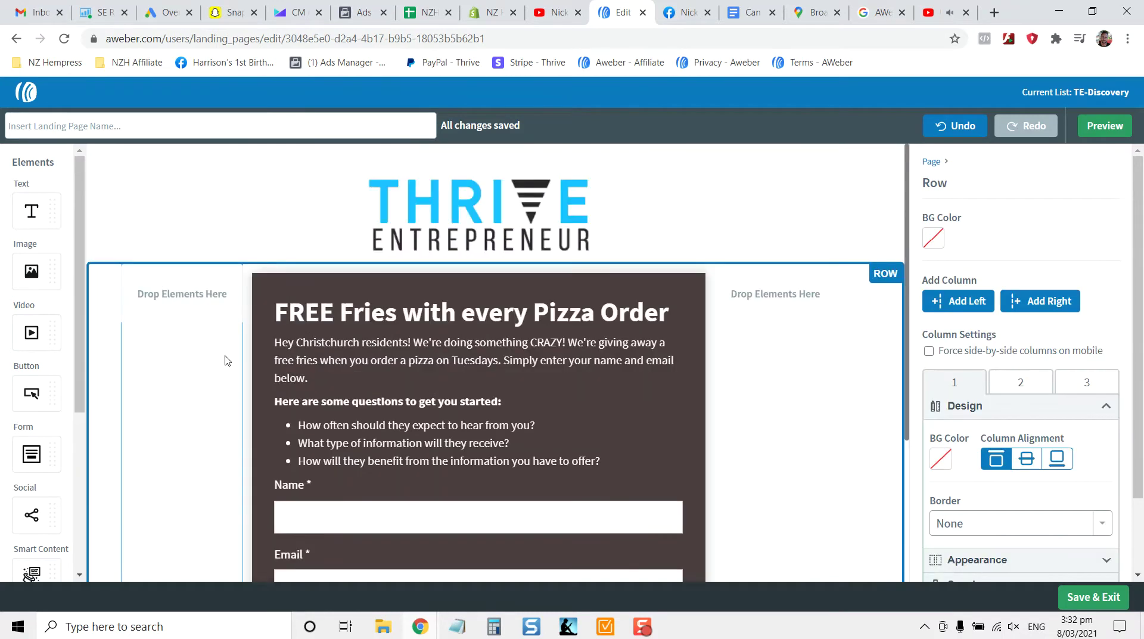
scroll(197, 339, down, 2)
scroll(201, 303, up, 1)
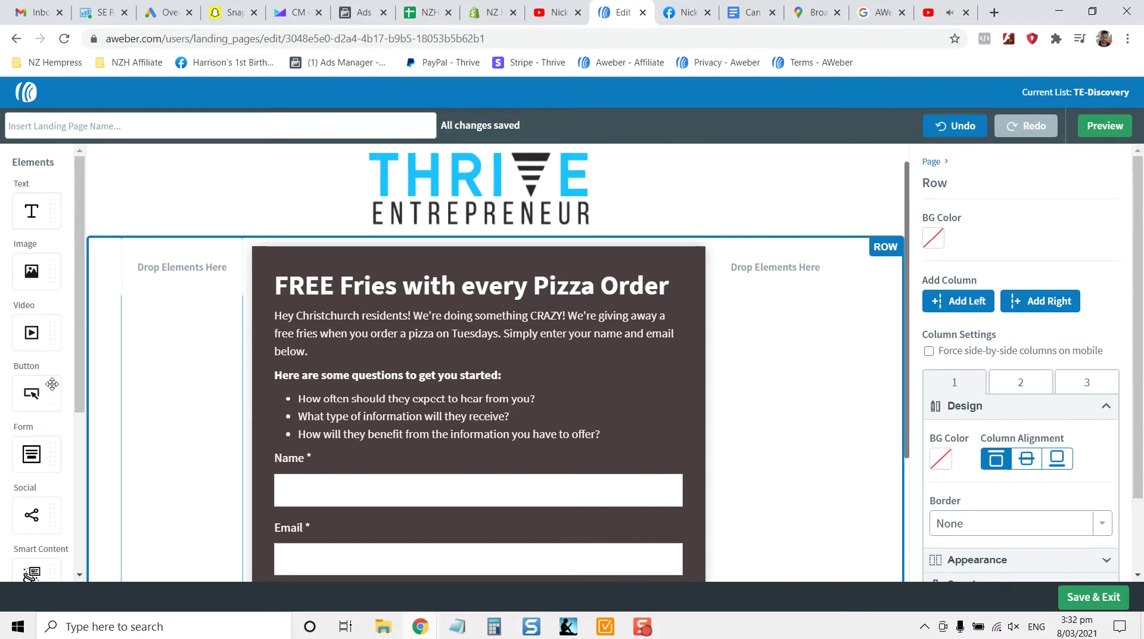
scroll(52, 385, down, 5)
scroll(55, 389, up, 5)
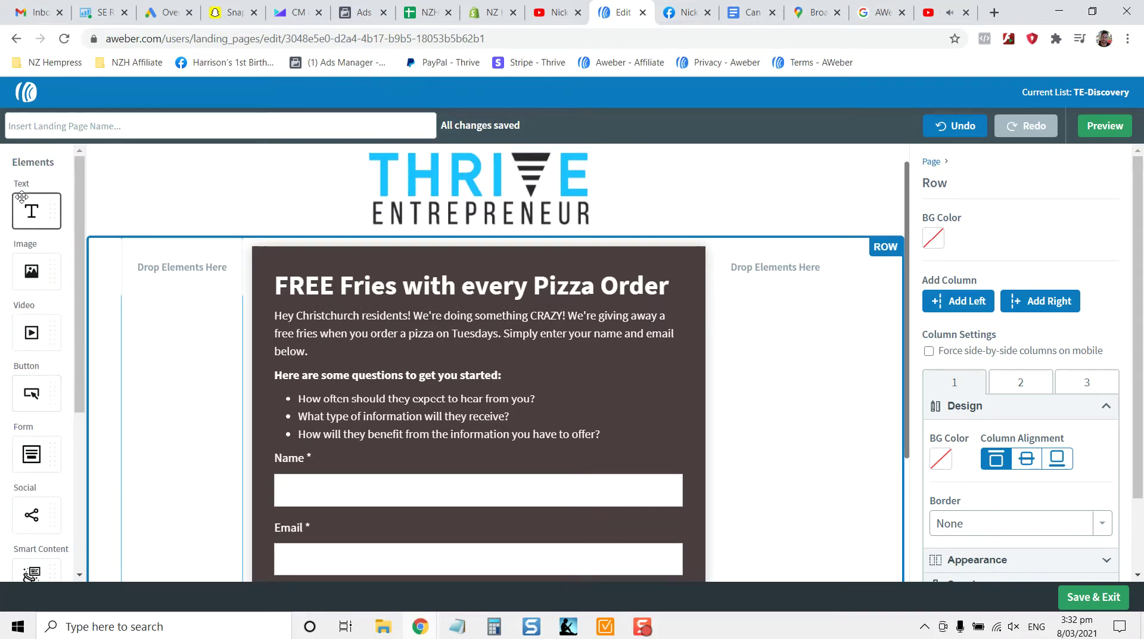
Add a text element directly below the sign-up box heading reading "Here's some extra text".
drag(46, 212, 377, 348)
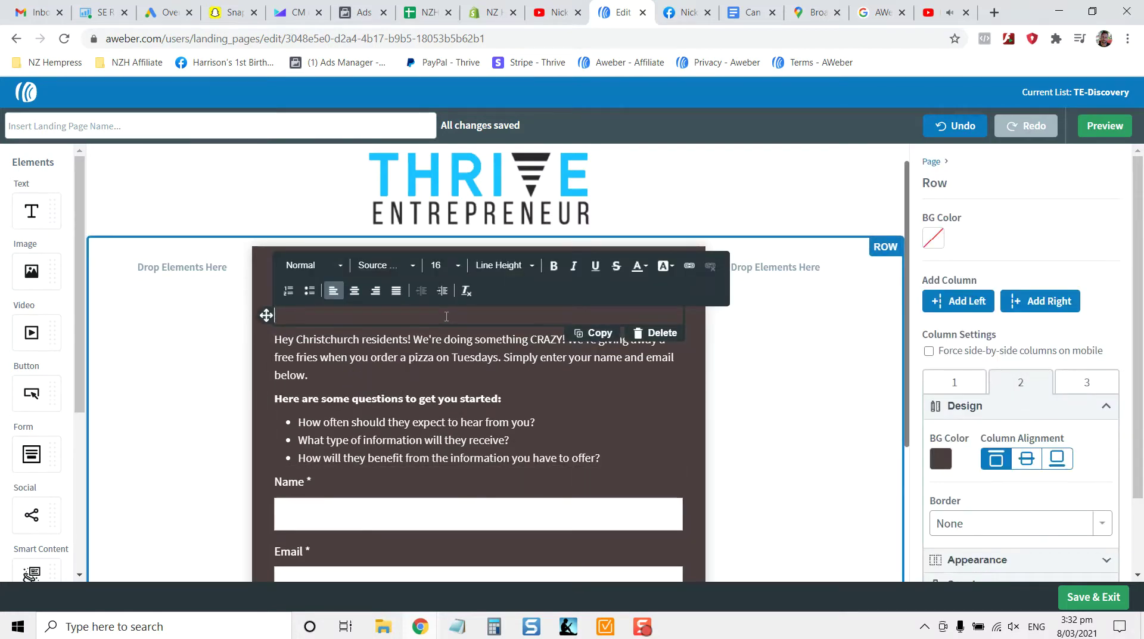
text(Here's some ex)
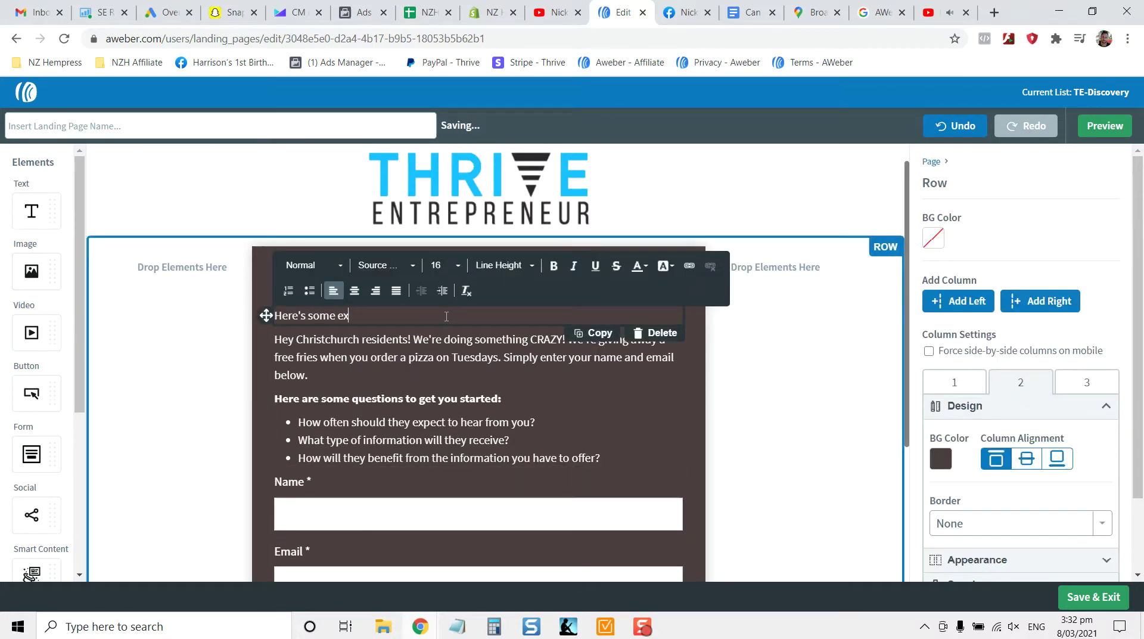
text(tra text)
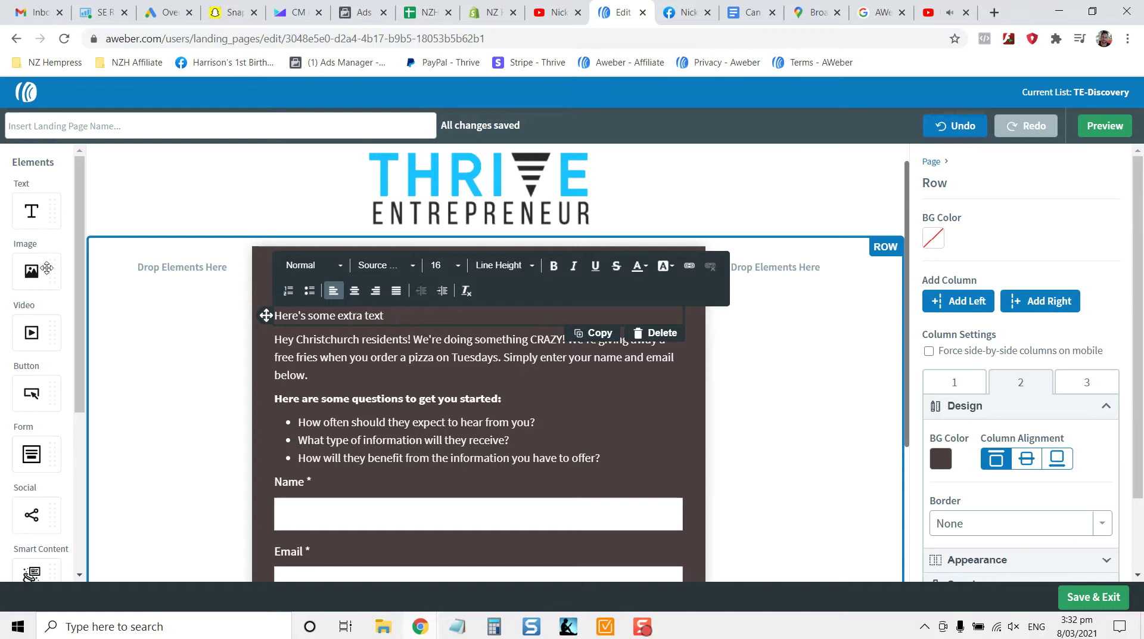
Add an image element below the extra text and fill it with the square portrait photo from My Images.
drag(47, 268, 378, 332)
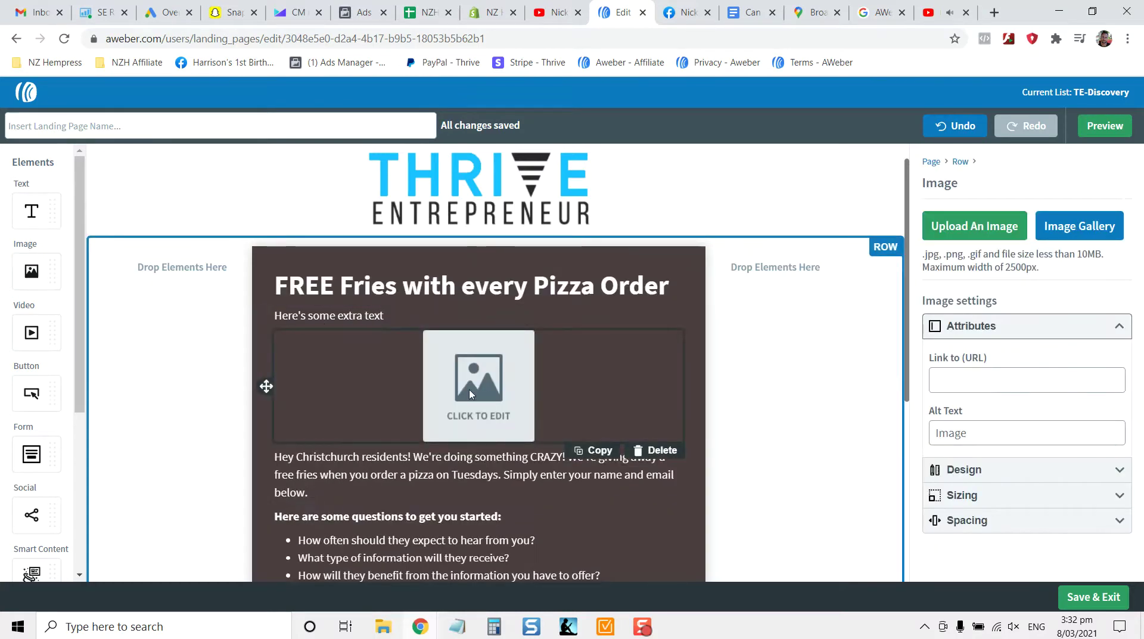
click(1079, 226)
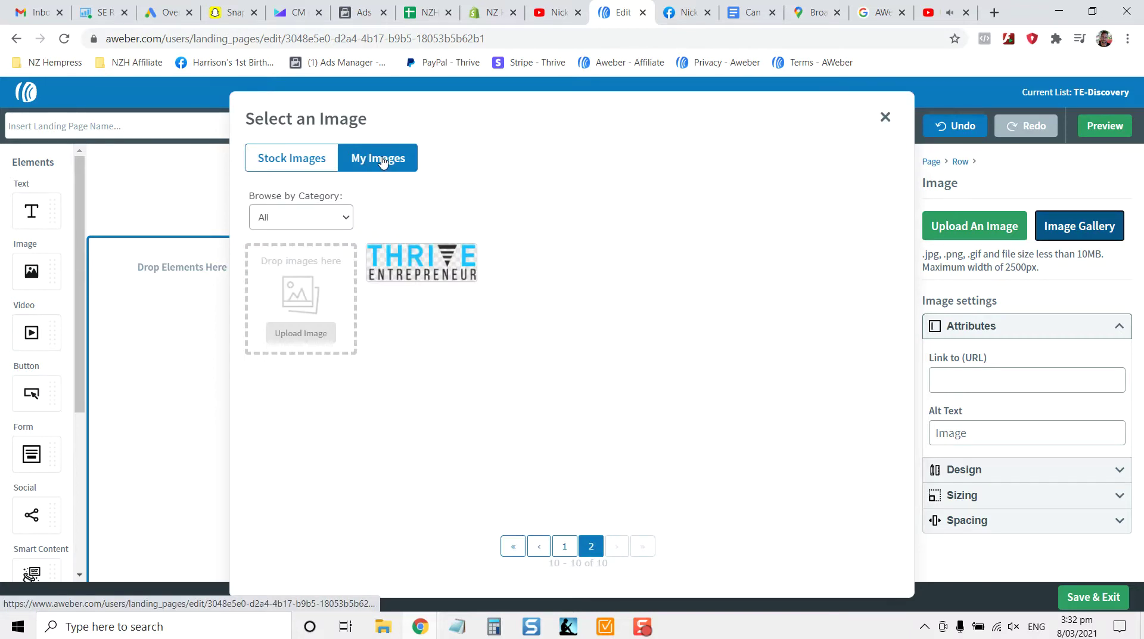
click(565, 546)
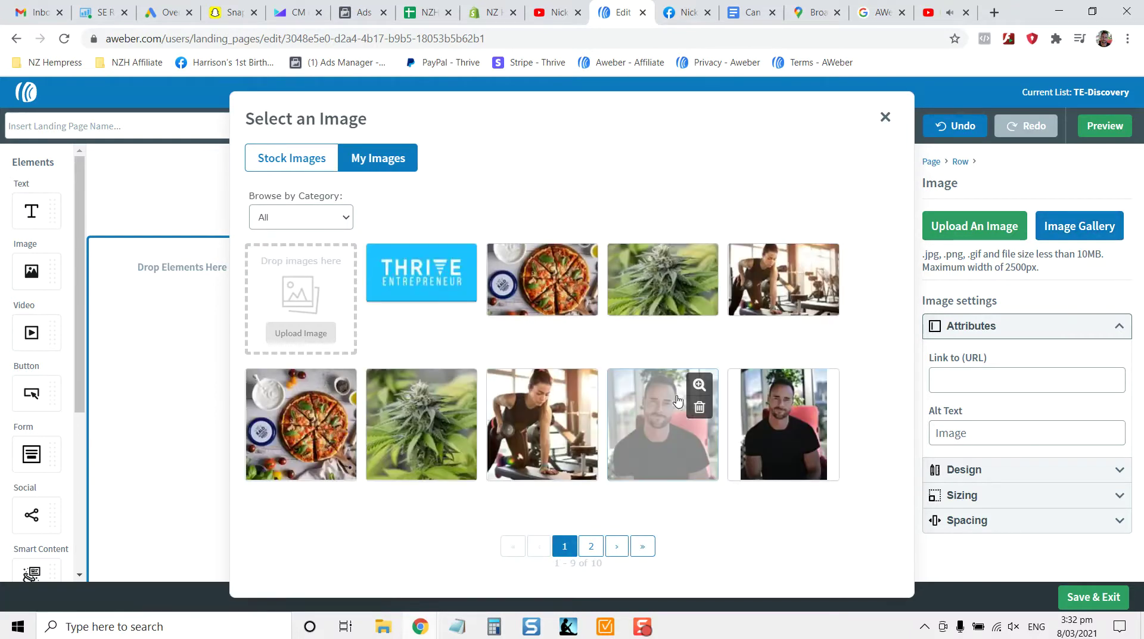
click(666, 423)
scroll(443, 349, down, 4)
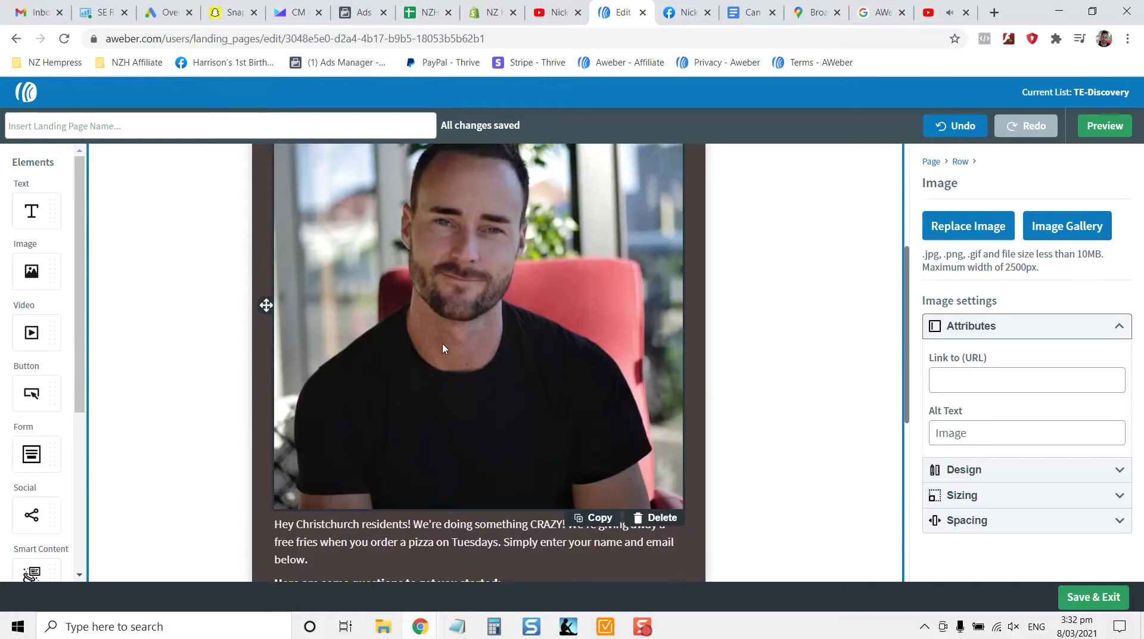
scroll(457, 275, up, 1)
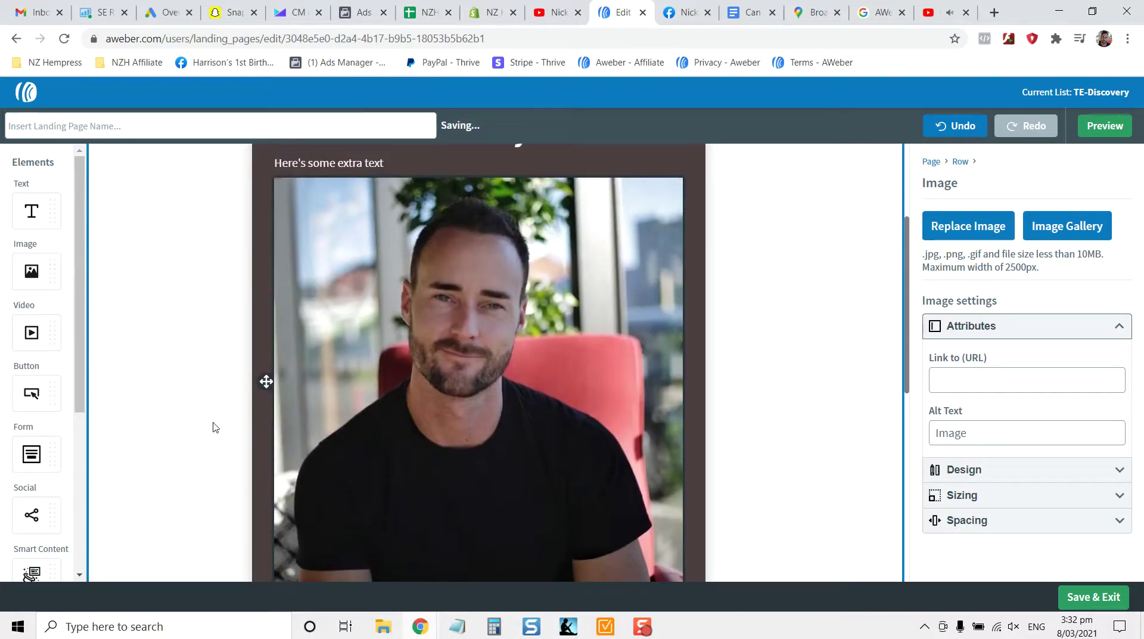
Add a video element directly below the portrait and embed the YouTube video with the URL ending in watch?v=fWURhFTVaKA.
scroll(215, 428, down, 3)
drag(60, 333, 418, 415)
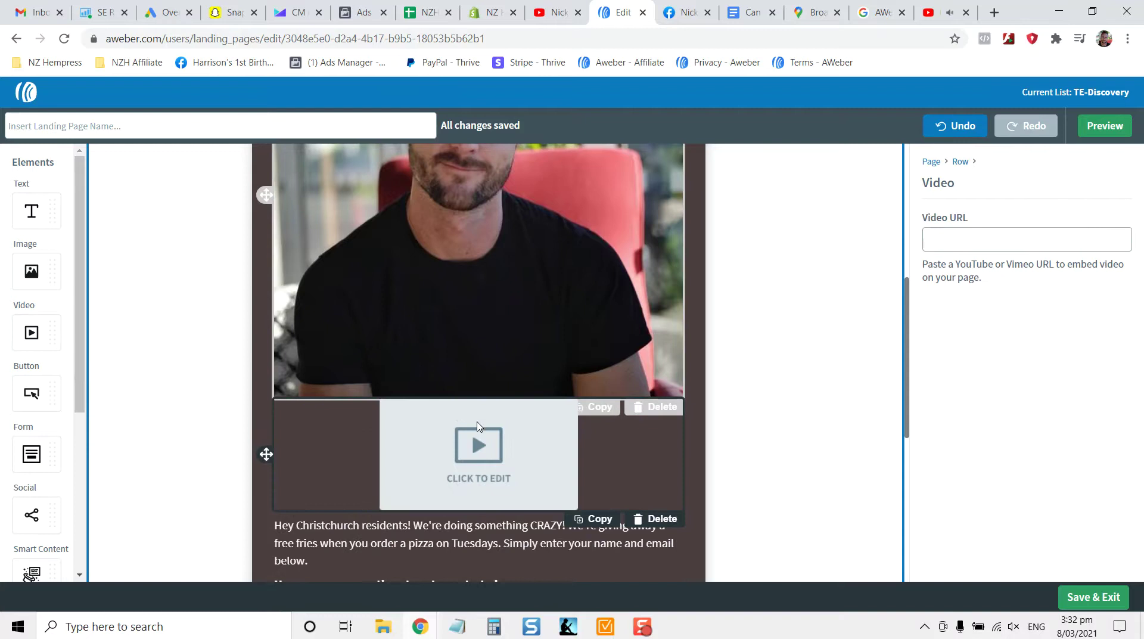
click(938, 12)
right_click(817, 245)
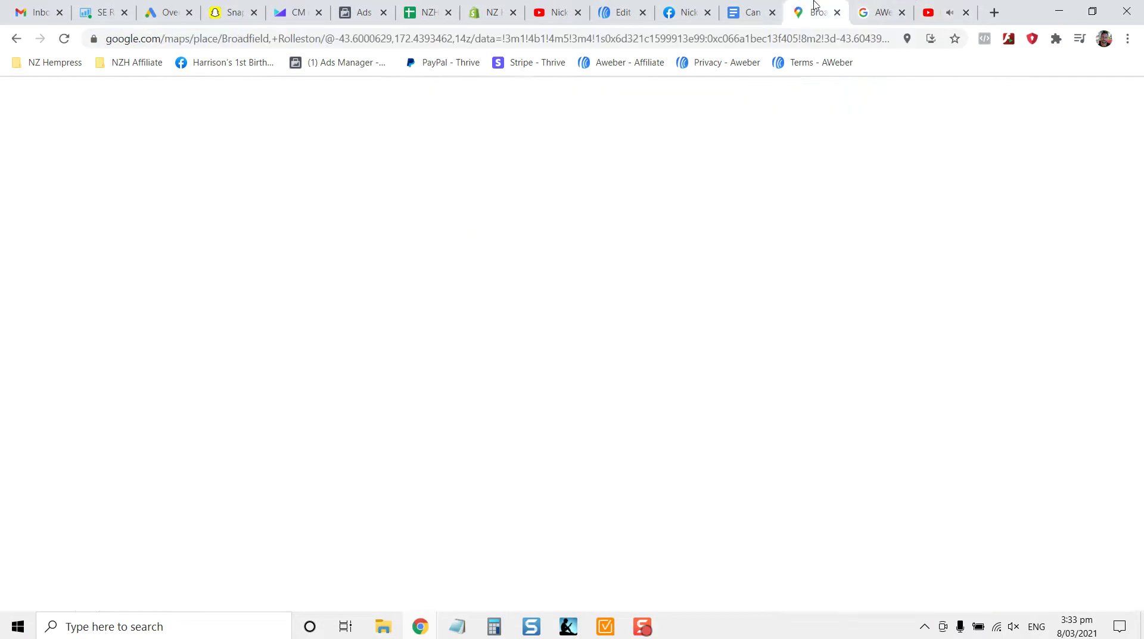
click(751, 12)
click(632, 11)
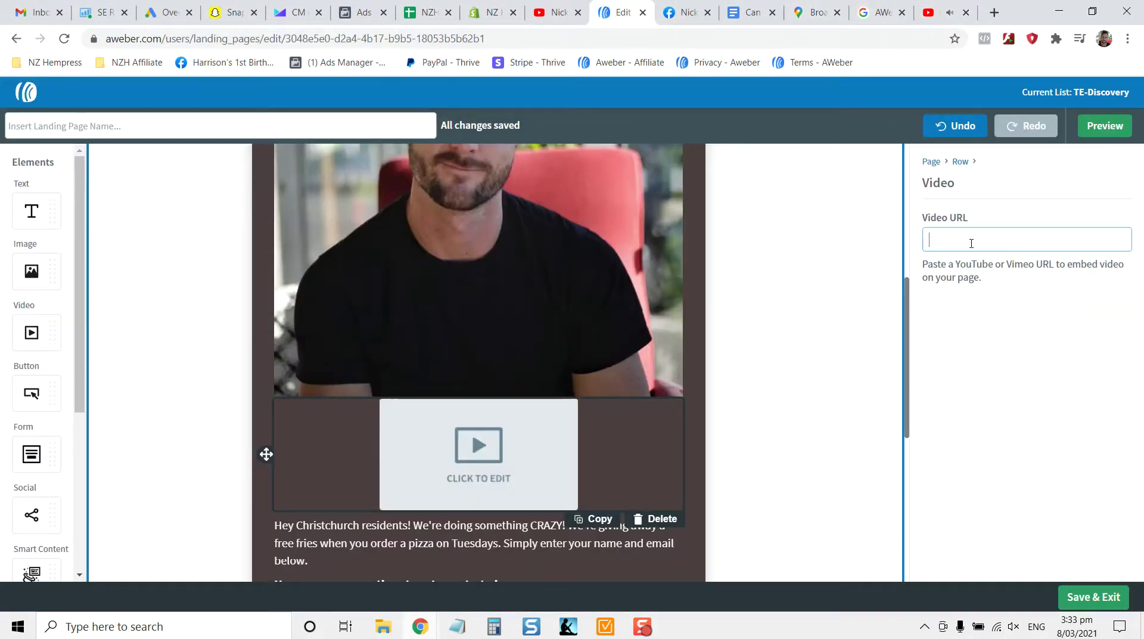
key(ctrl+v)
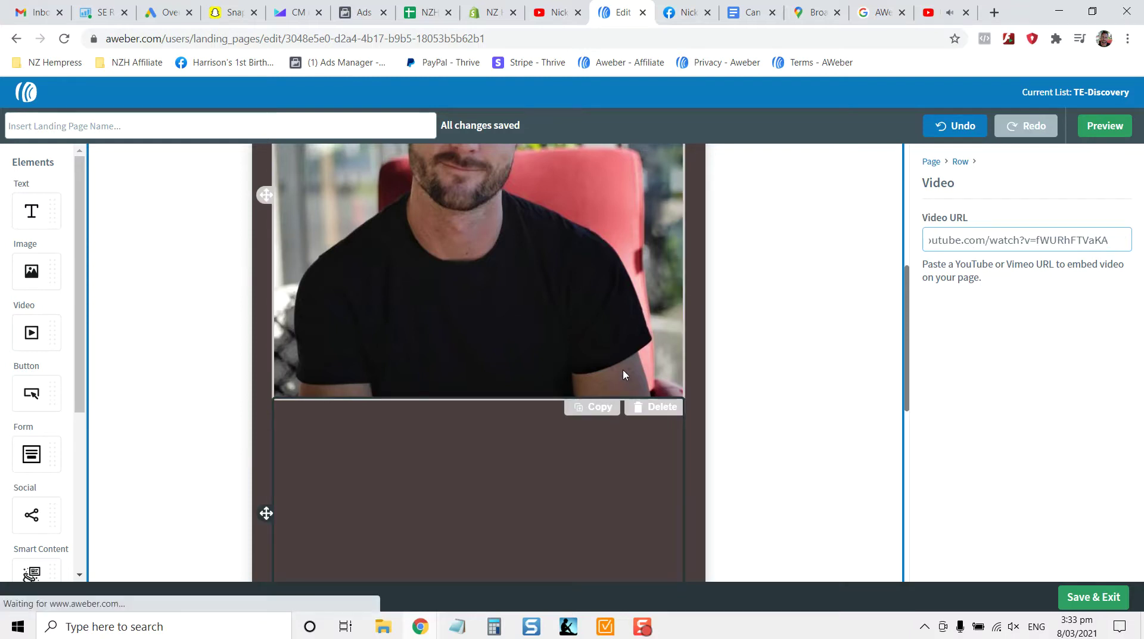
Delete the portrait image and the "Here's some extra text" element between the heading and the video.
scroll(623, 374, up, 3)
click(587, 284)
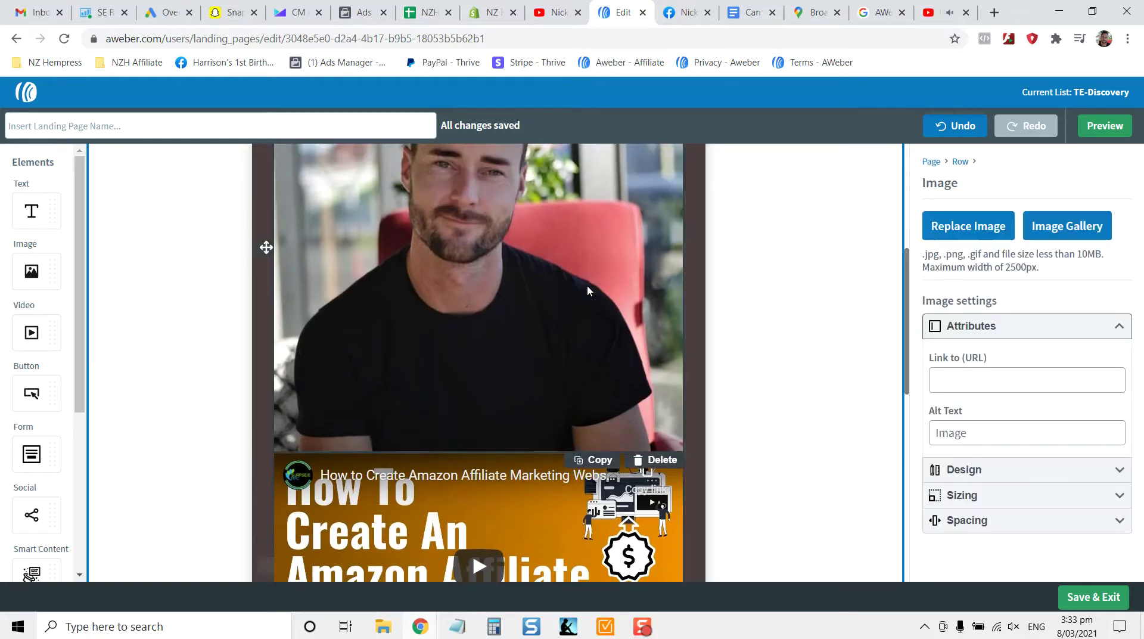
click(659, 386)
scroll(620, 432, up, 4)
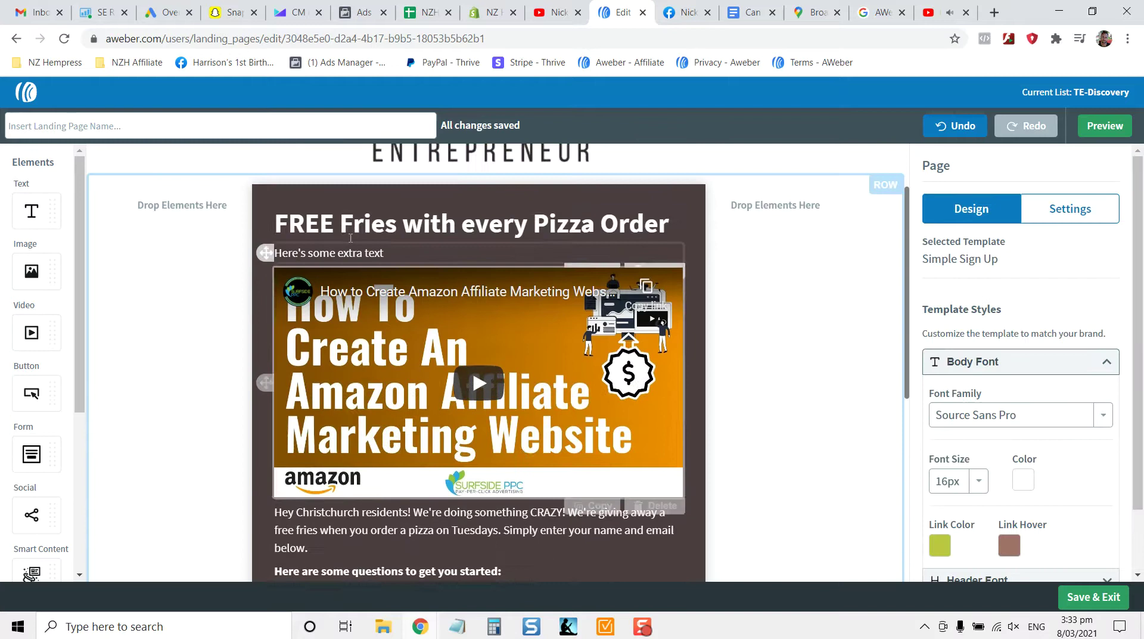
click(452, 247)
click(230, 379)
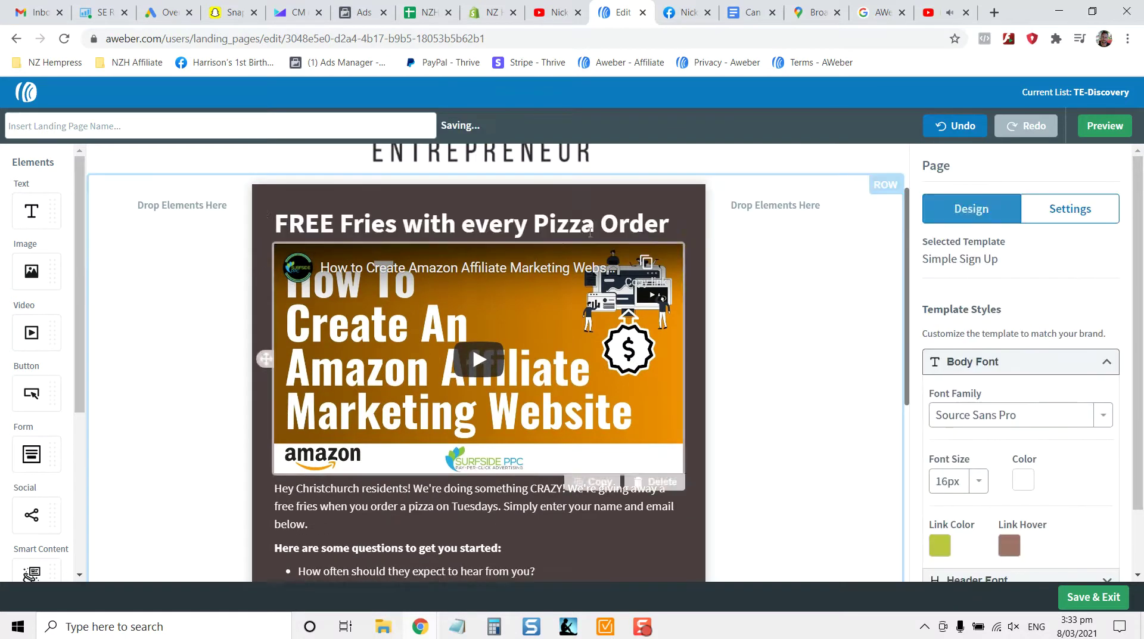
Remove the "Here are some questions to get you started" line and its bullets, and end the intro text with "below...".
scroll(230, 379, down, 2)
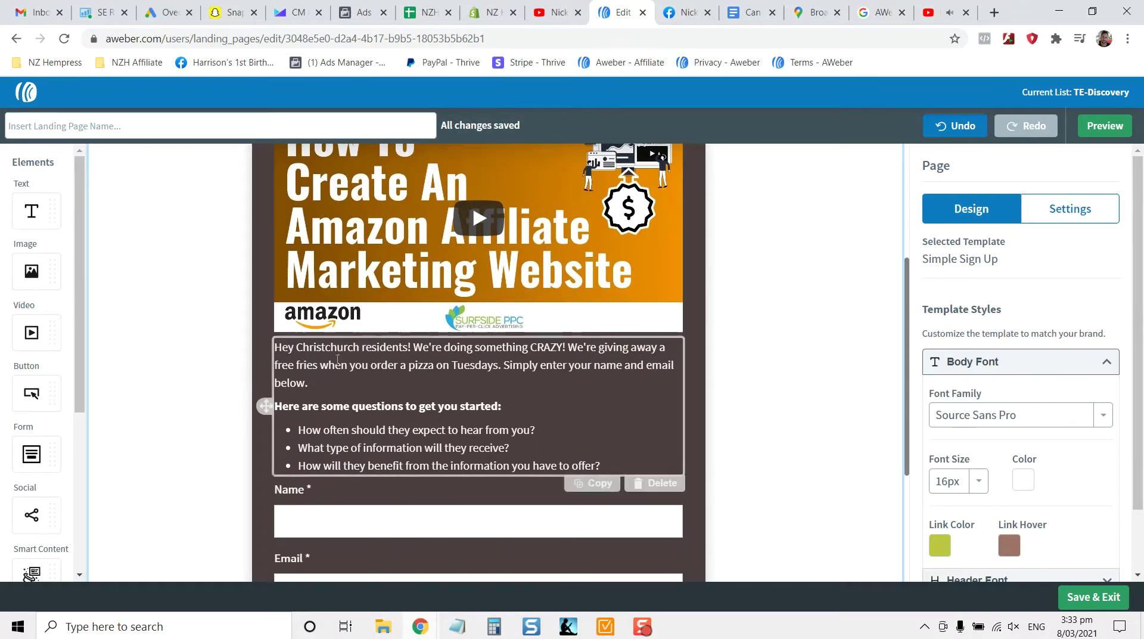
click(342, 406)
drag(328, 393, 581, 461)
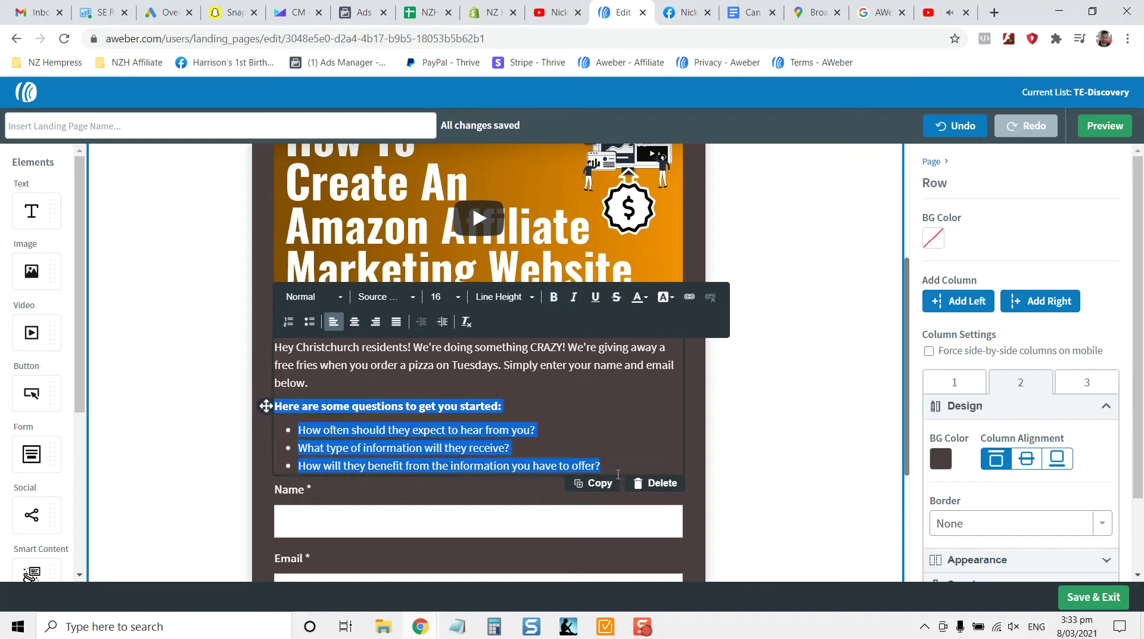
key(BackSpace)
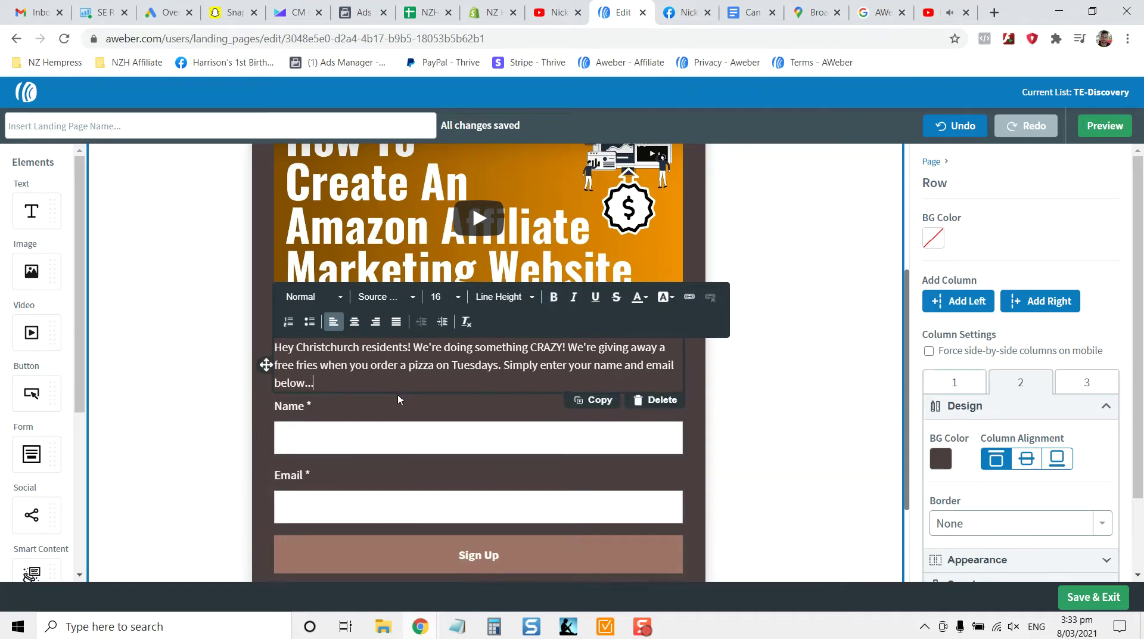
click(772, 391)
Set the Sign Up button's color to bright red #FF0303 and its hover color to dark red #A80505.
click(479, 555)
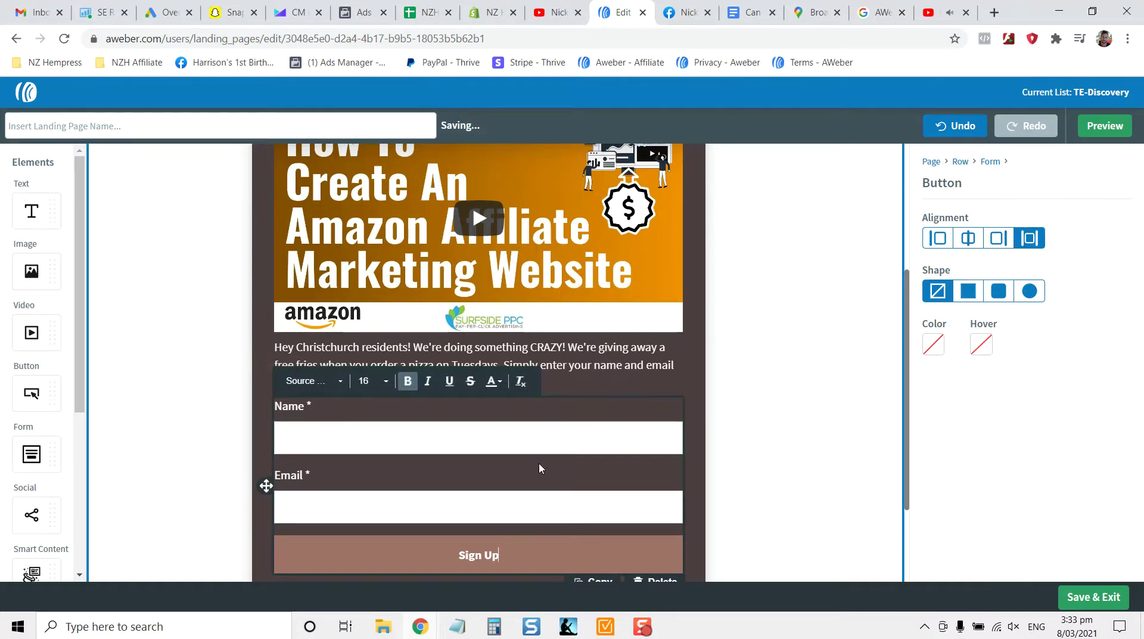
scroll(538, 463, down, 2)
click(592, 456)
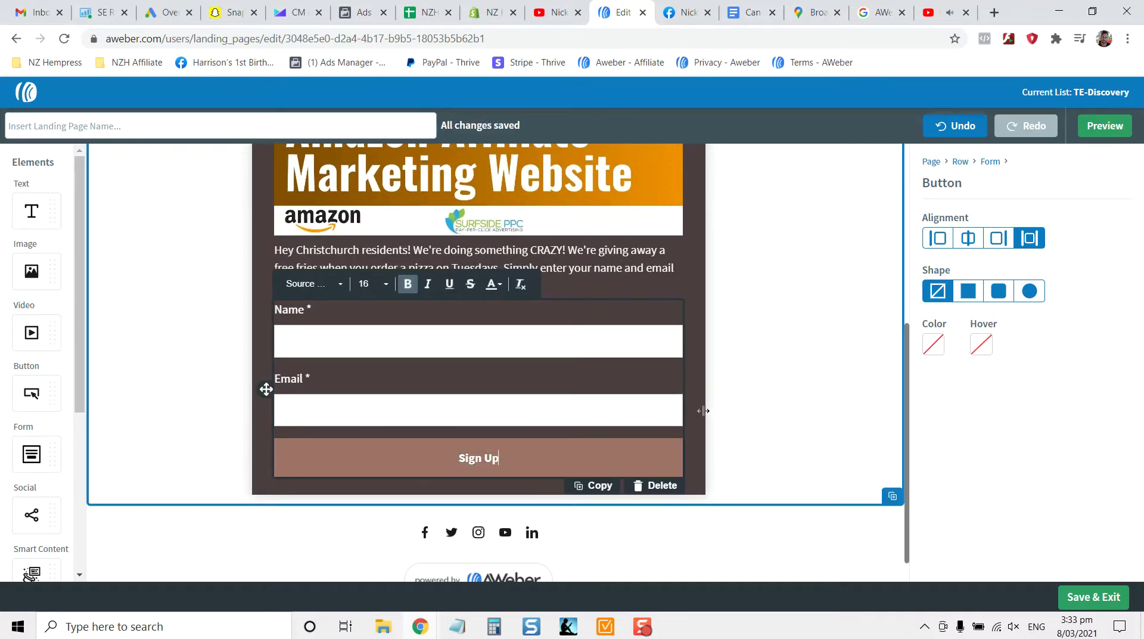
click(933, 345)
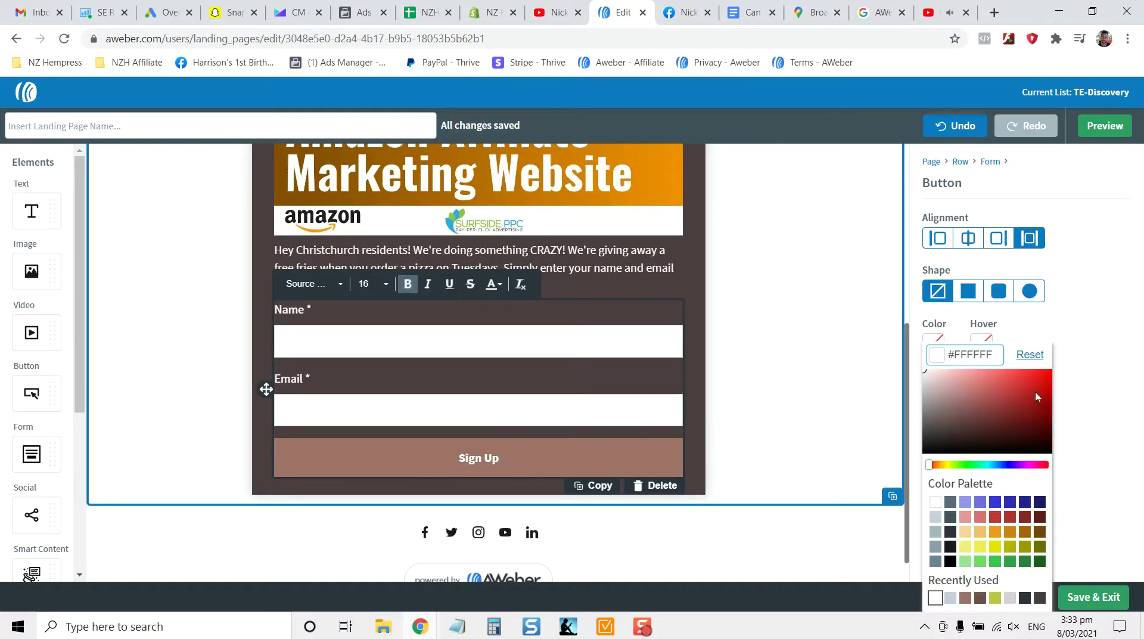
drag(1037, 397, 1052, 373)
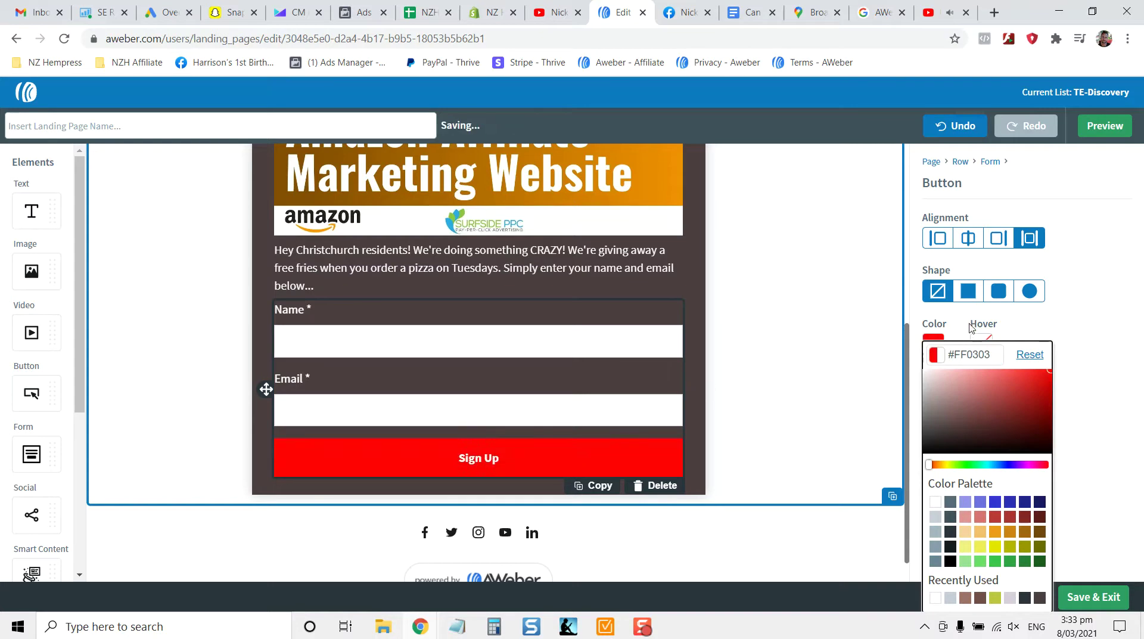
click(980, 340)
click(1097, 397)
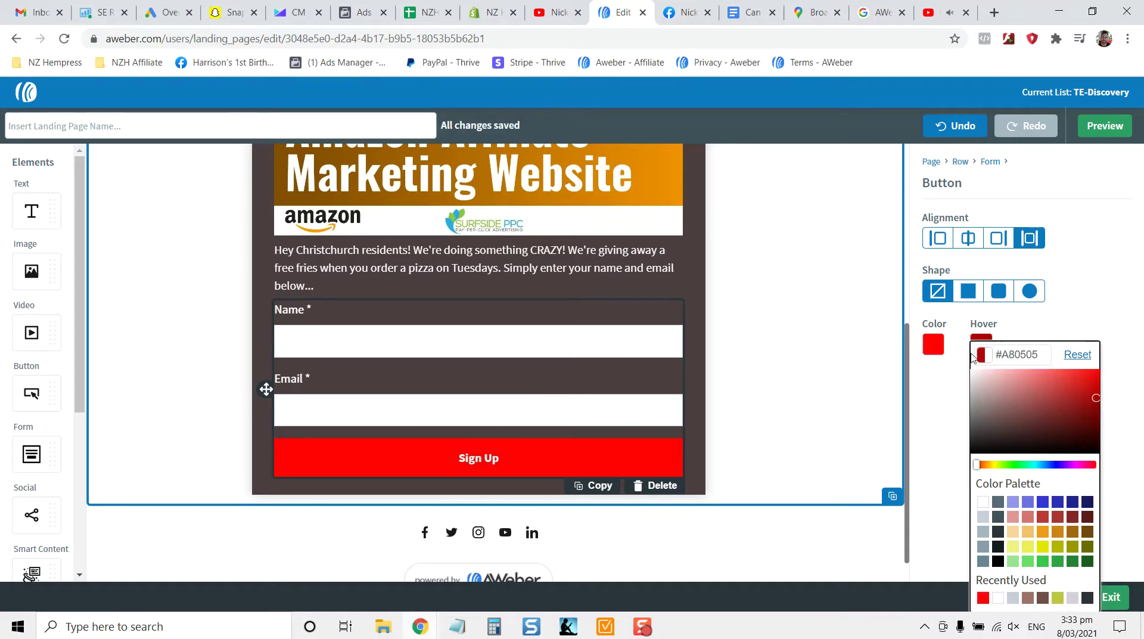
click(654, 459)
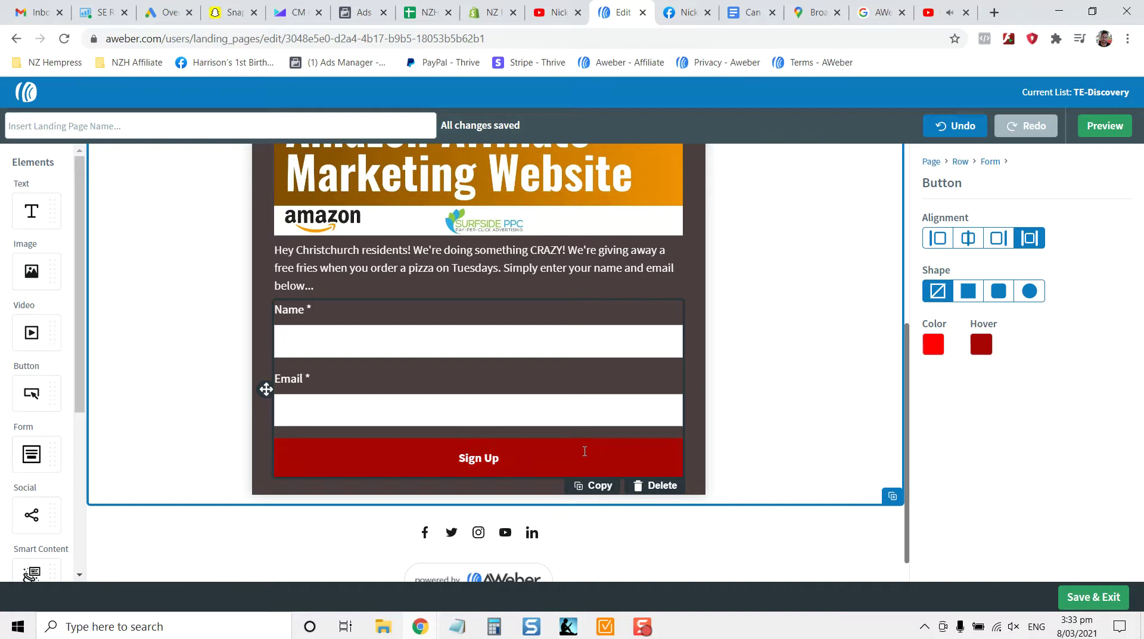
Add a social element above the existing footer icons, with medium size and center alignment.
scroll(37, 346, down, 3)
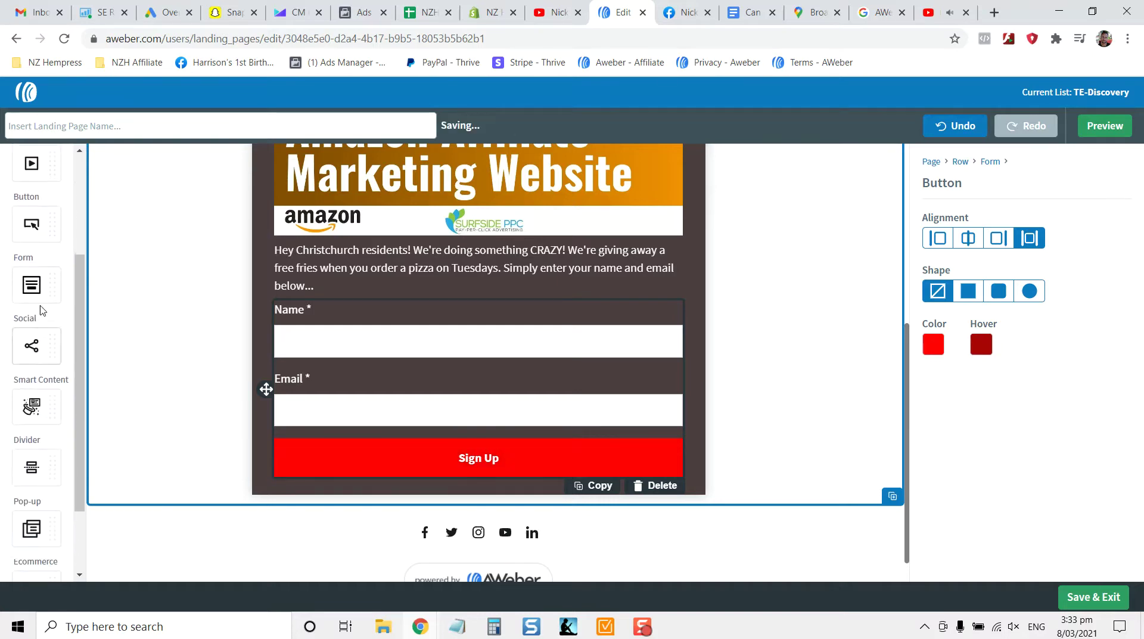
scroll(37, 298, down, 2)
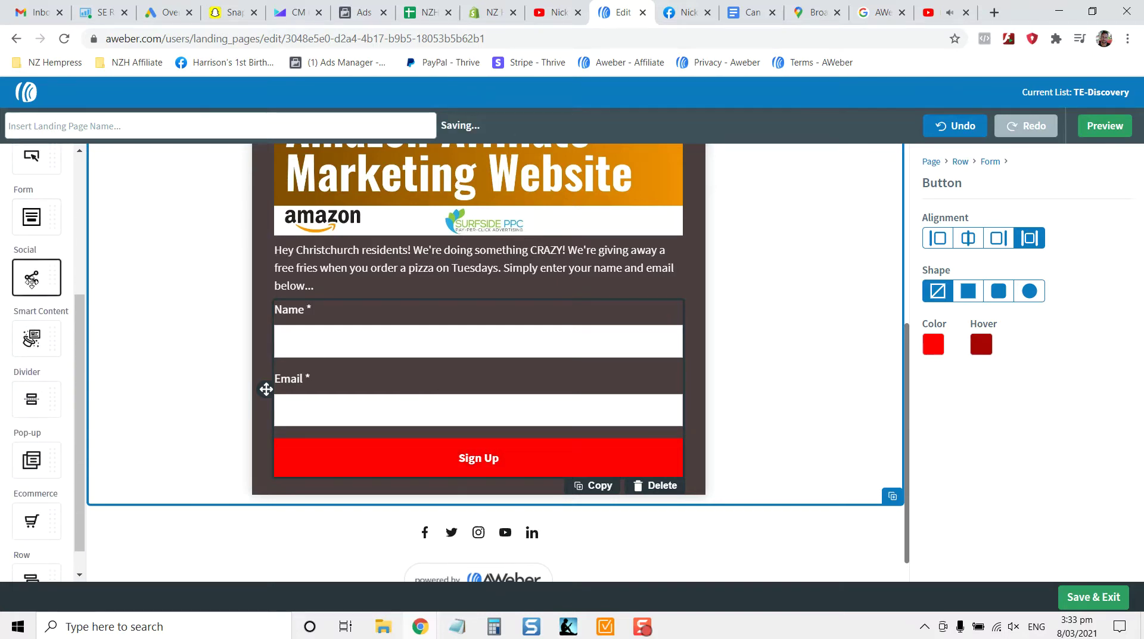
drag(31, 280, 487, 530)
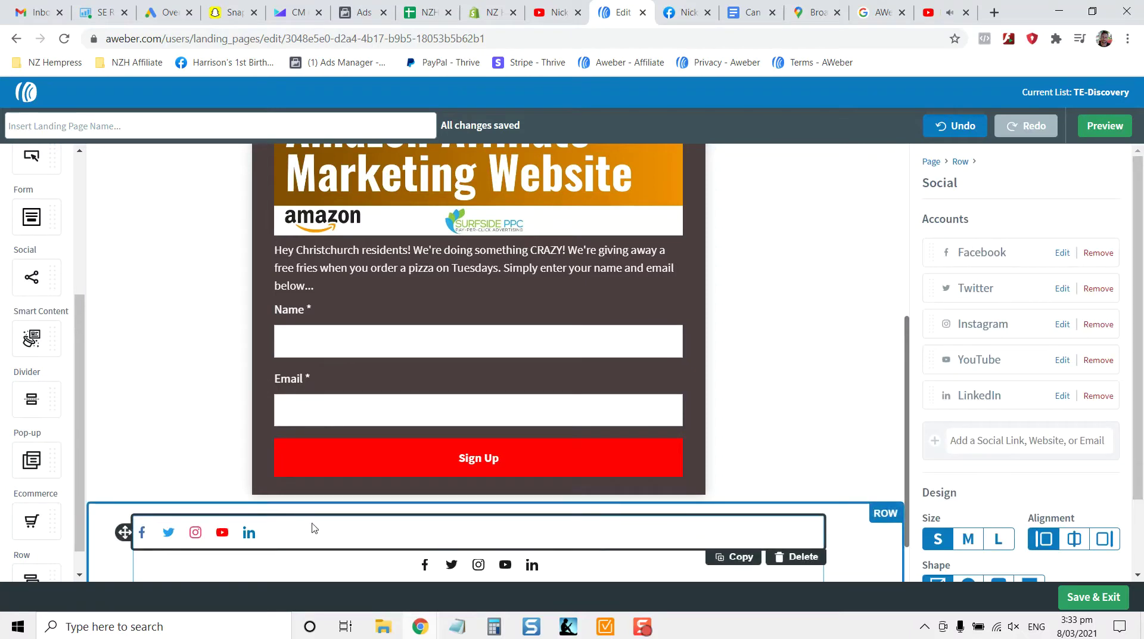
click(969, 538)
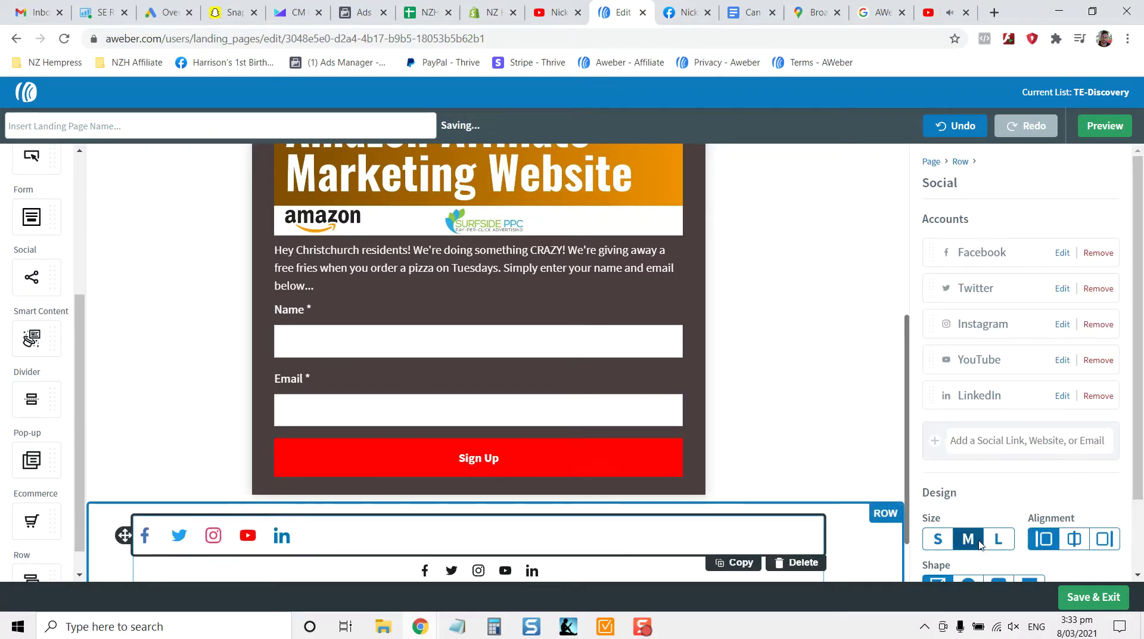
scroll(971, 539, down, 2)
click(1074, 449)
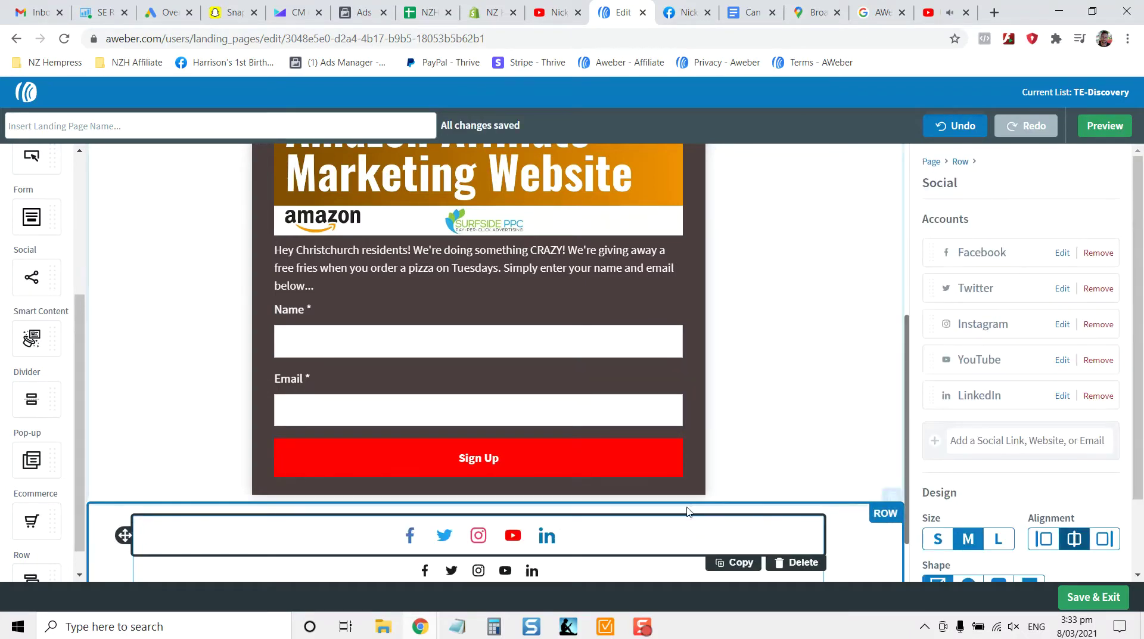
Delete the empty text element and the old small black social icons from the footer row.
scroll(705, 511, down, 1)
click(805, 527)
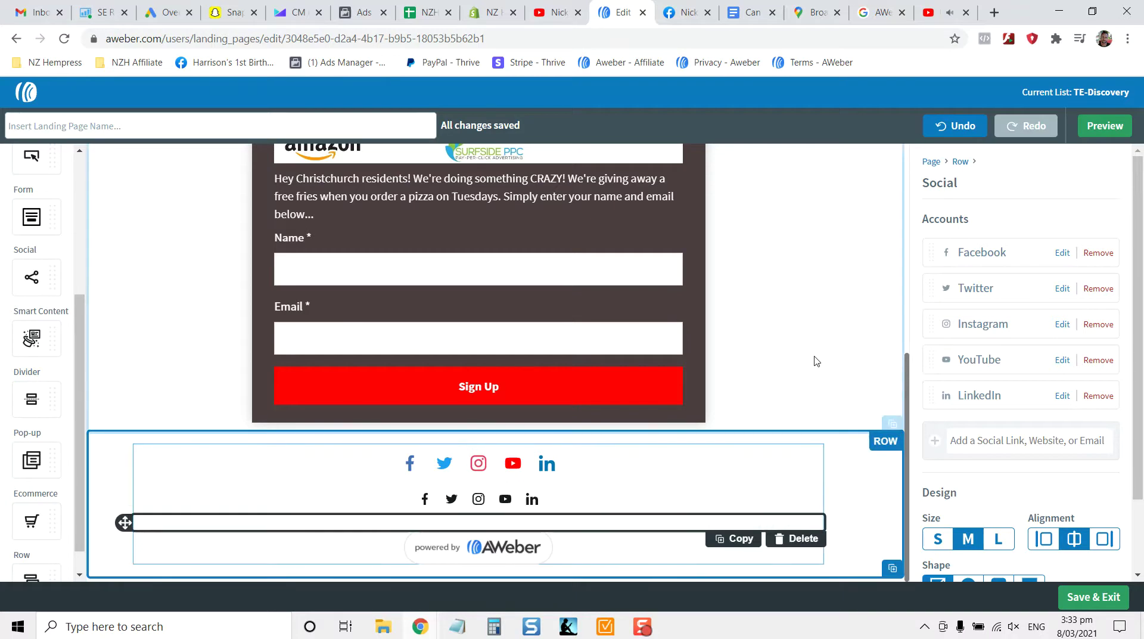
click(804, 538)
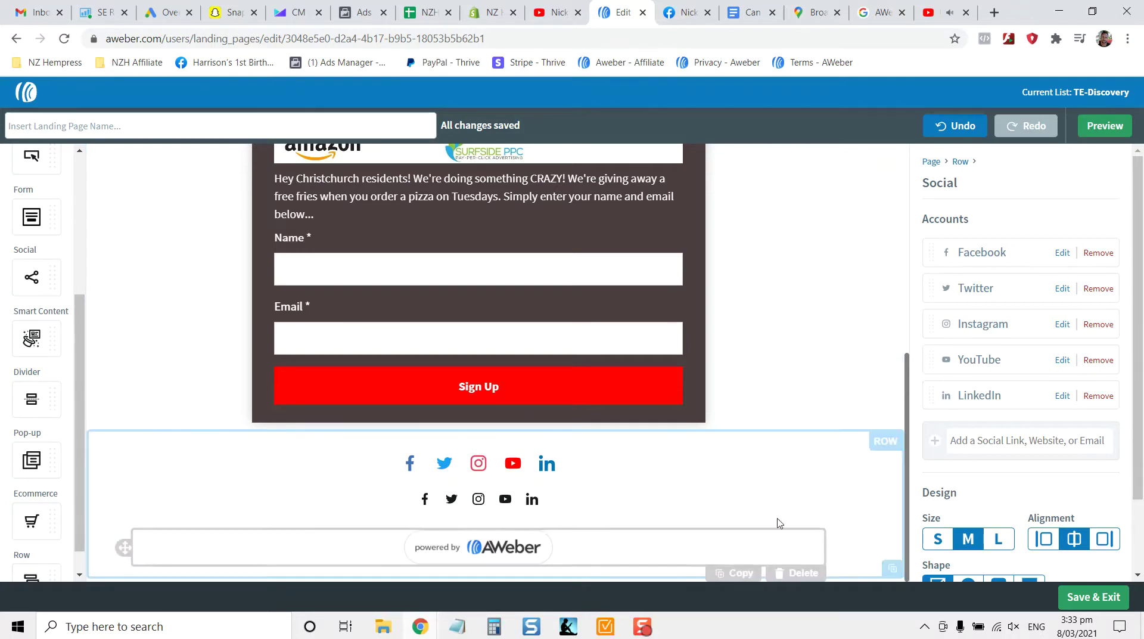
click(800, 524)
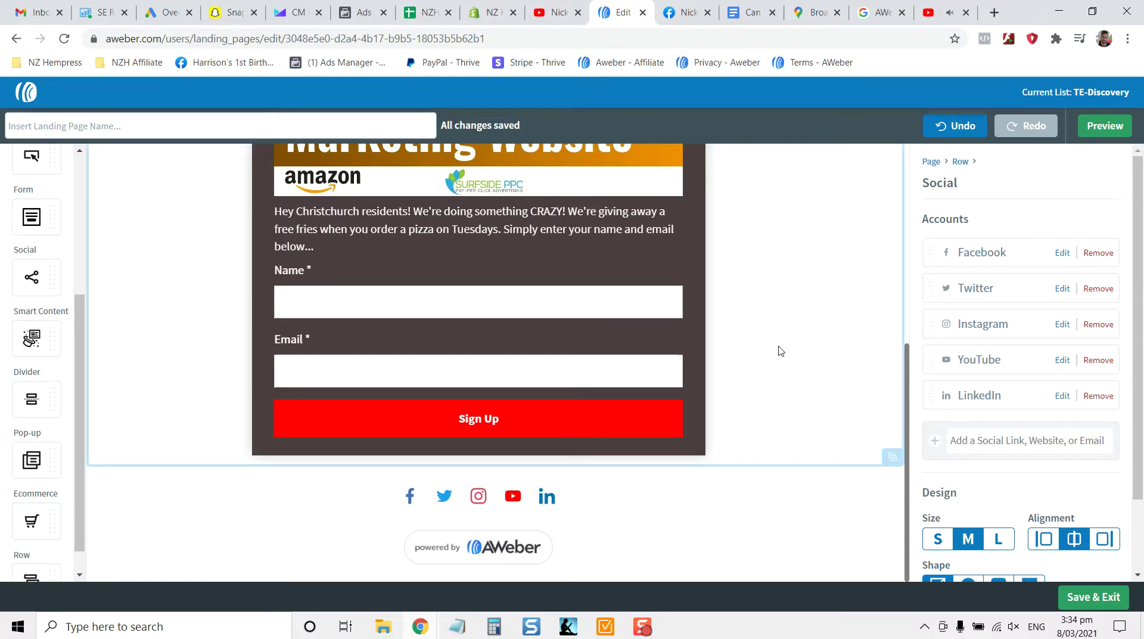
scroll(781, 351, up, 5)
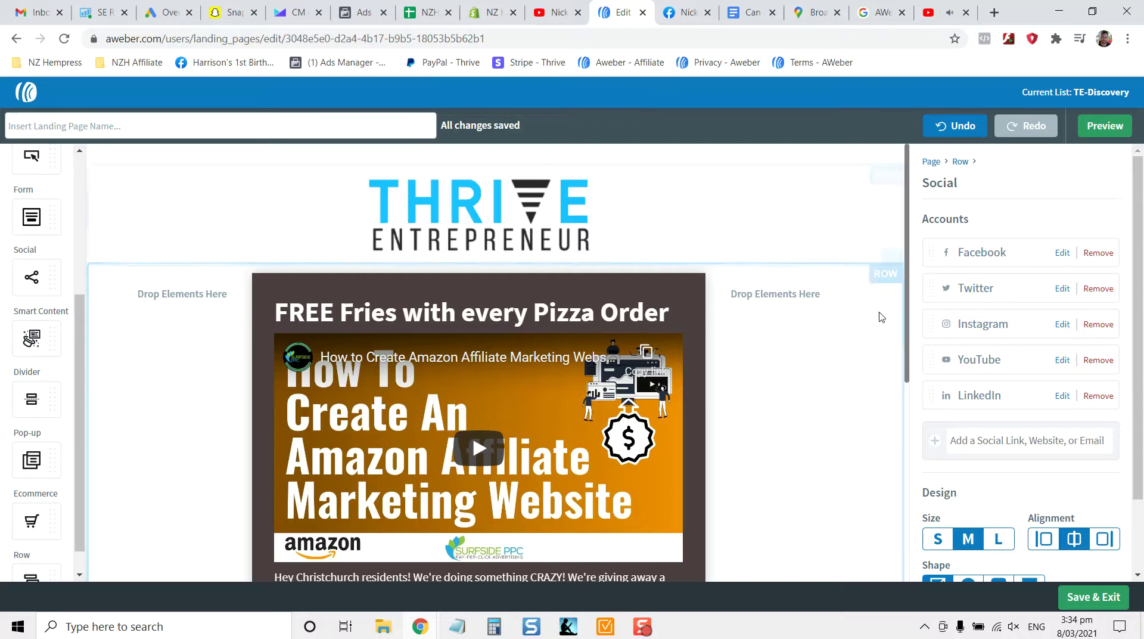
scroll(876, 335, down, 3)
scroll(876, 335, up, 3)
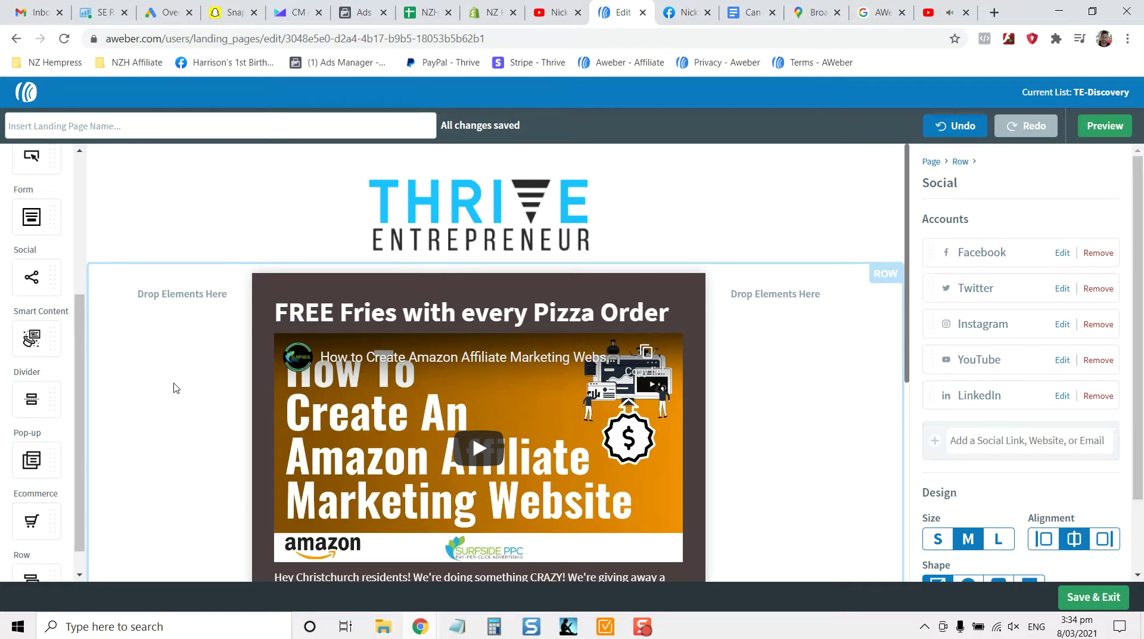
scroll(177, 388, down, 2)
scroll(187, 467, up, 2)
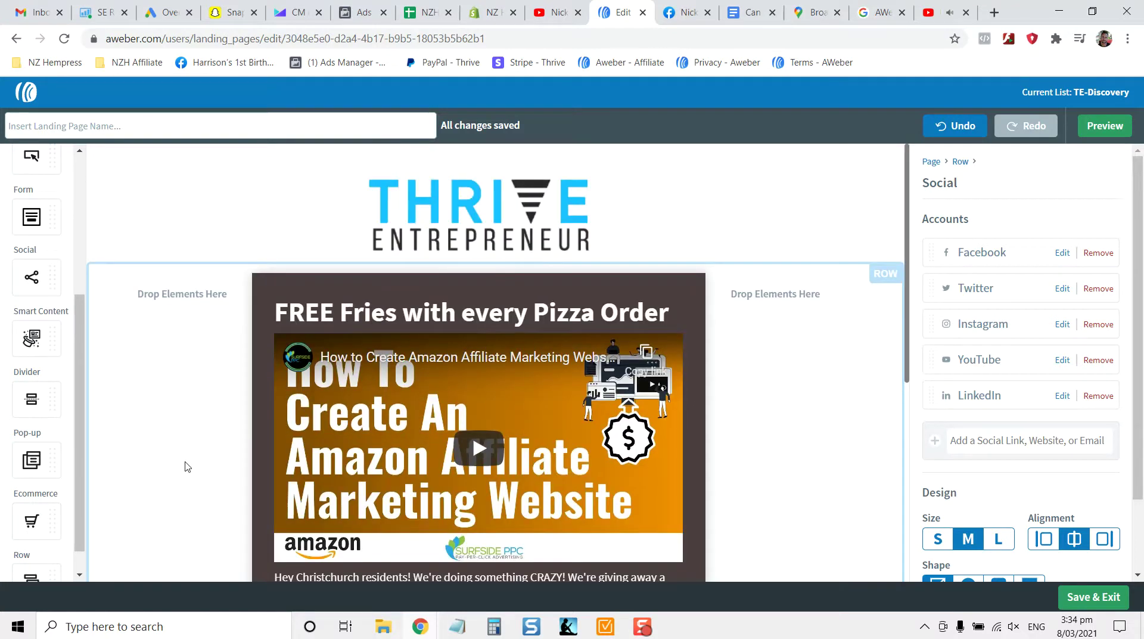